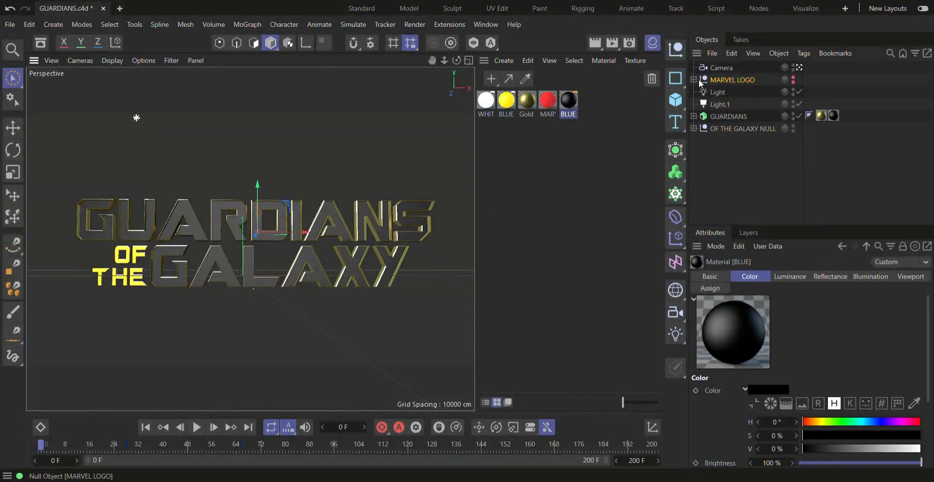
Check how the MARVEL LOGO null looks by making it visible above the title and hiding it again.
left_click(793, 77)
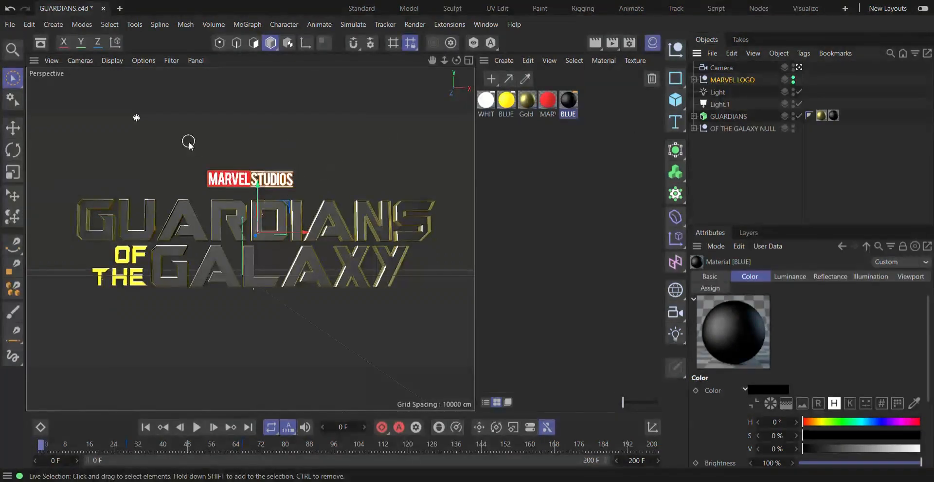
left_click(794, 78)
left_click(794, 78)
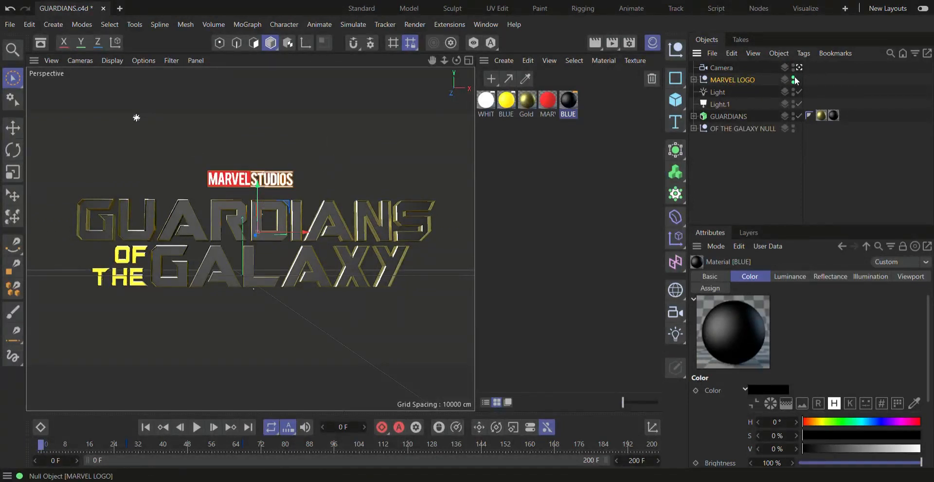
left_click(794, 78)
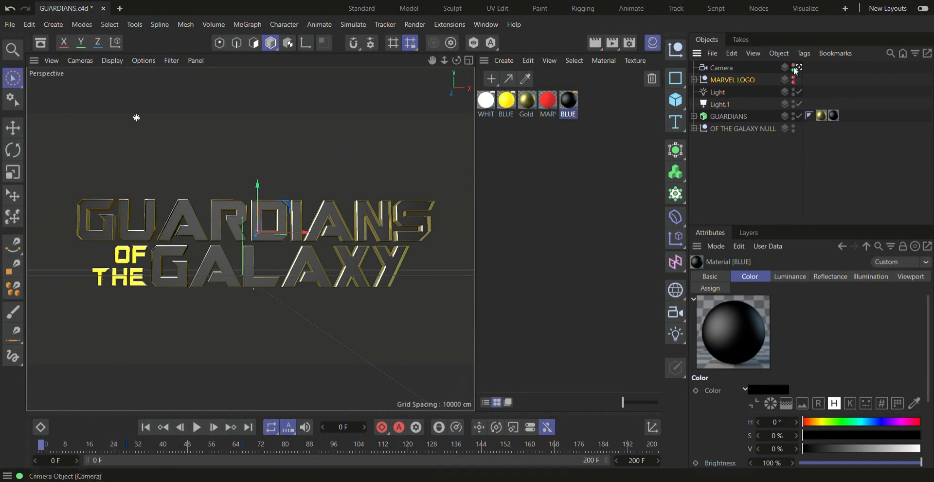
Hide the material manager and rename the text spline inside the GUARDIANS extrude as GUARDIANS.
left_click(706, 153)
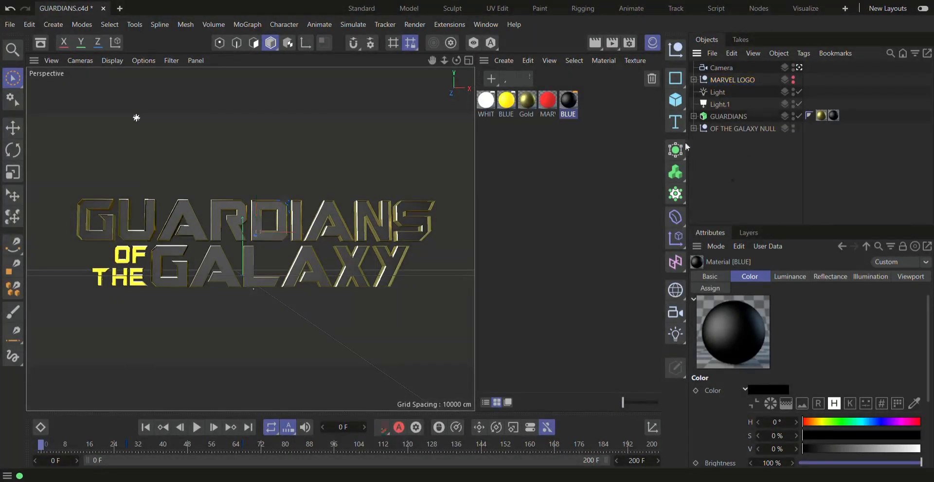
left_click(652, 42)
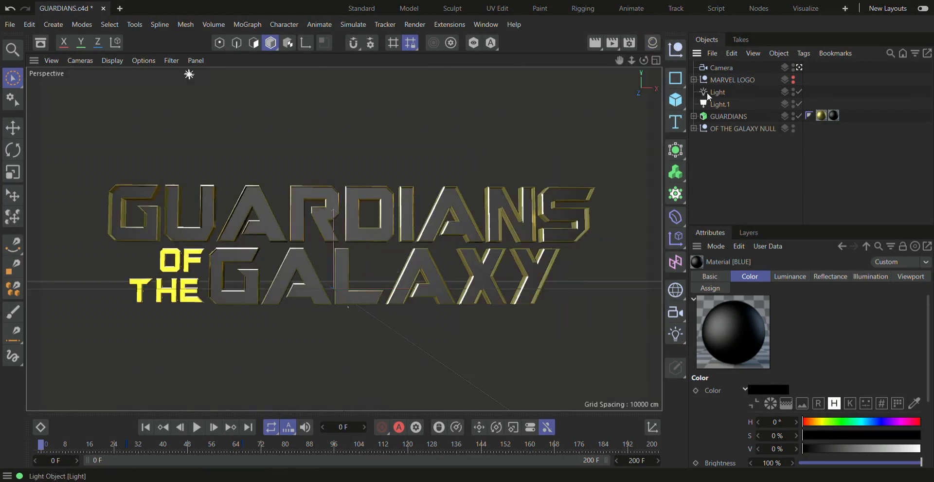
left_click(706, 116)
left_click(694, 115)
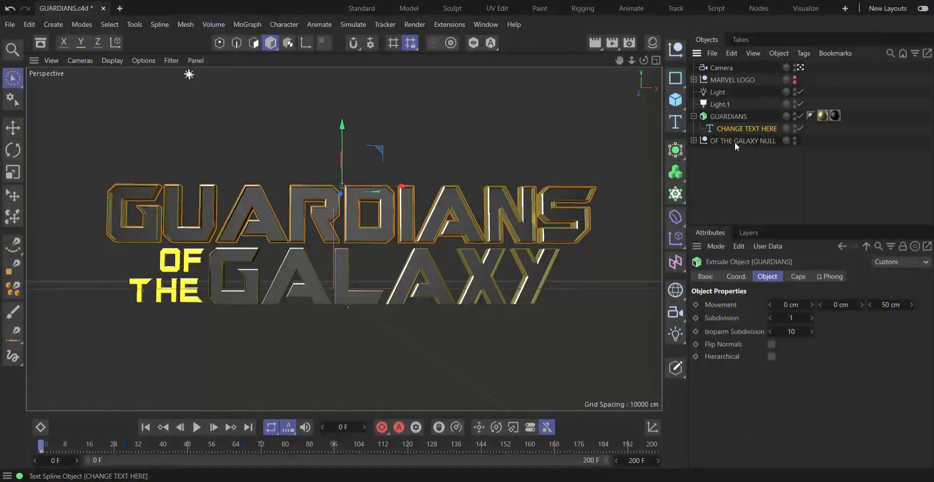
left_click(744, 129)
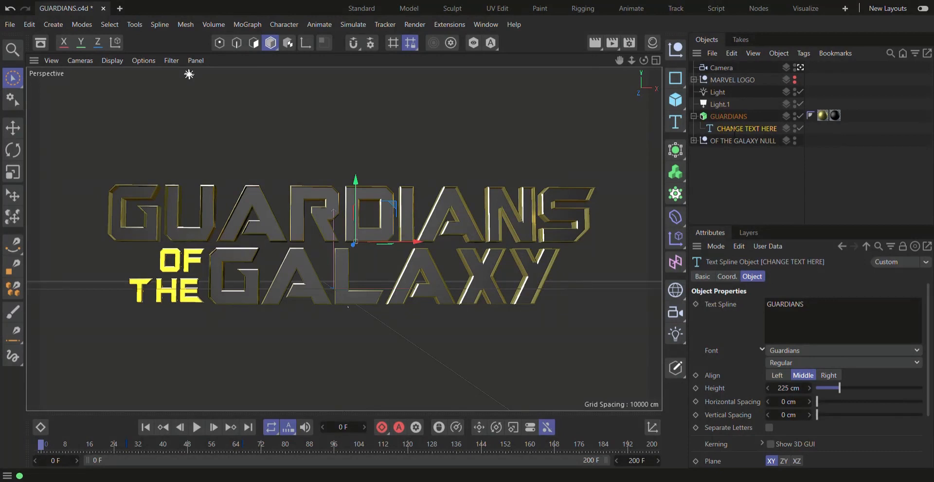
type("GUARDIANS")
key("Return")
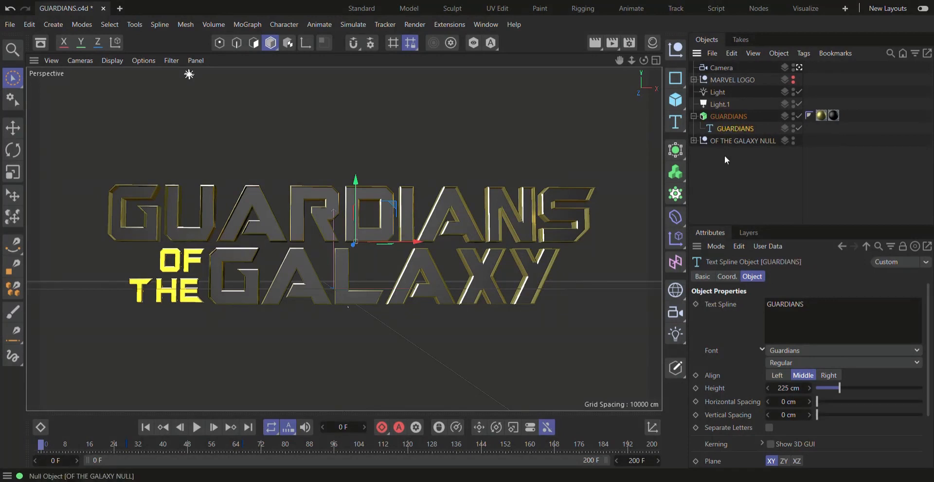
Activate the Move tool and select the GUARDIANS extrude object.
left_click(725, 189)
left_click(736, 128)
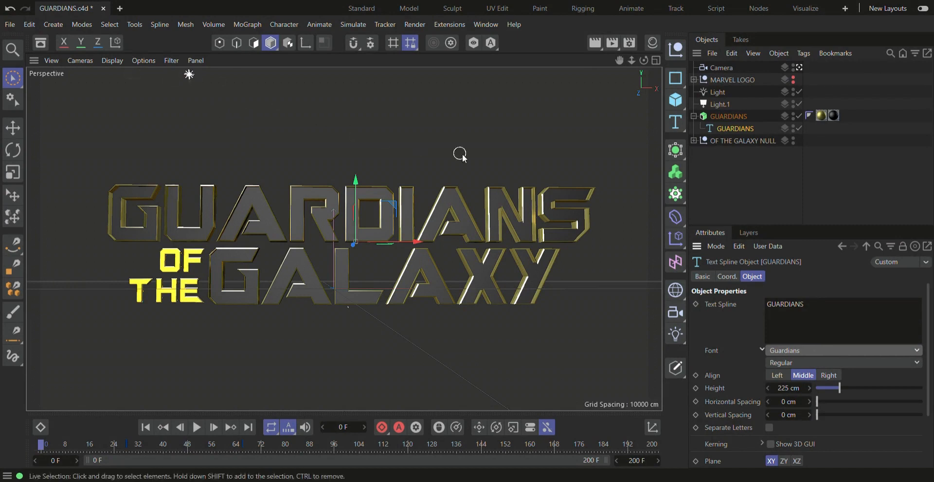
left_click(15, 129)
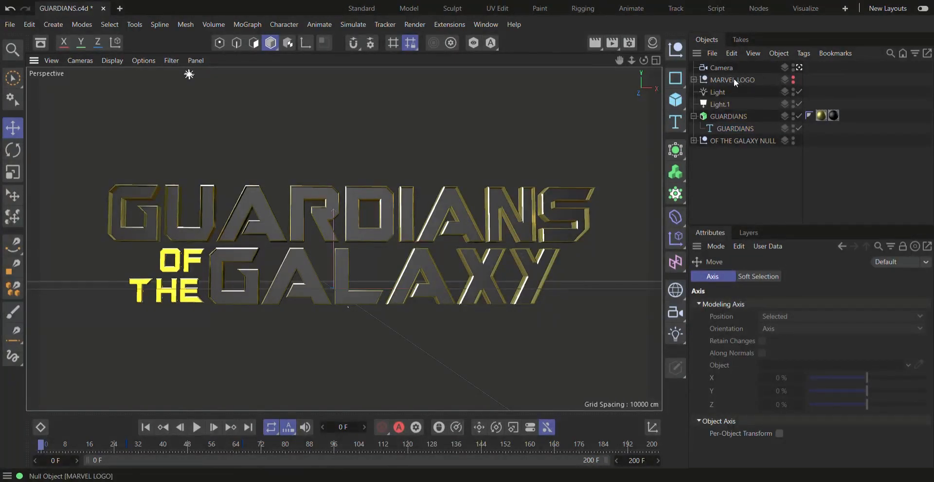
left_click(727, 116)
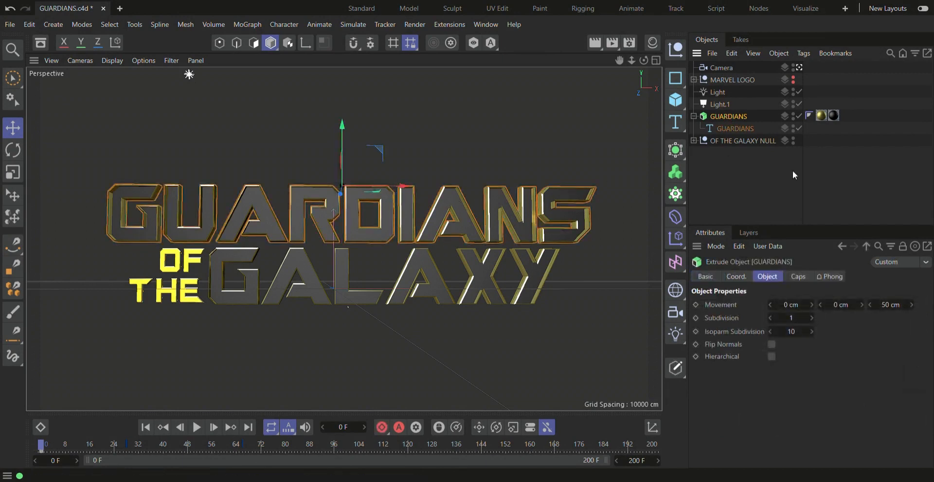
Expand OF THE GALAXY NULL and rename the text splines under its two extrudes as OF THE and GALAXY.
left_click(694, 141)
left_click(728, 152)
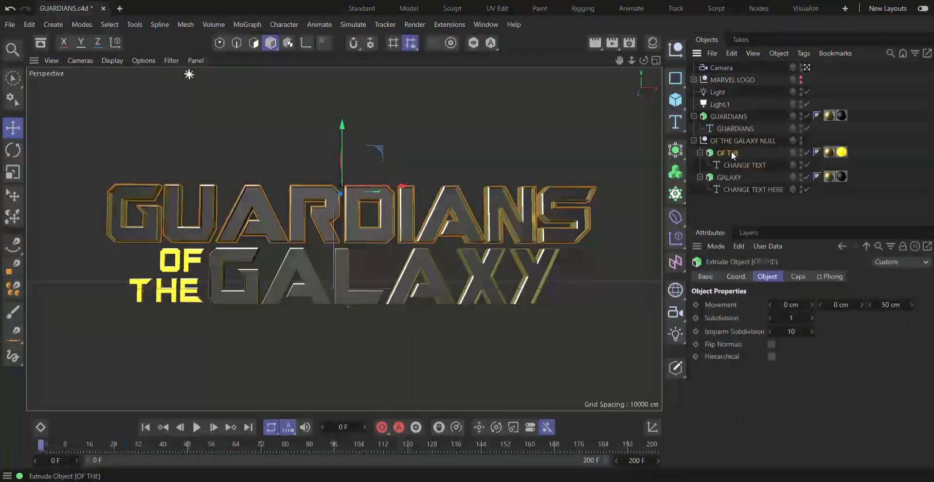
left_click(735, 165)
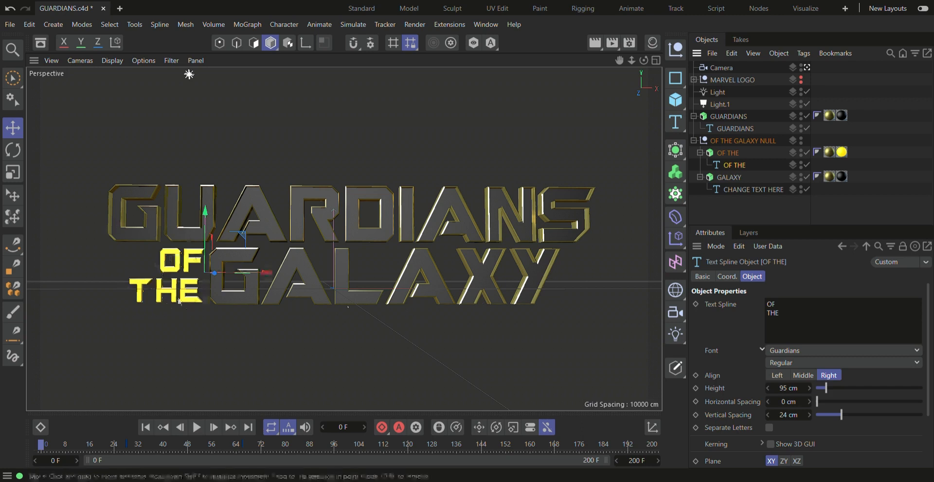
left_click(729, 190)
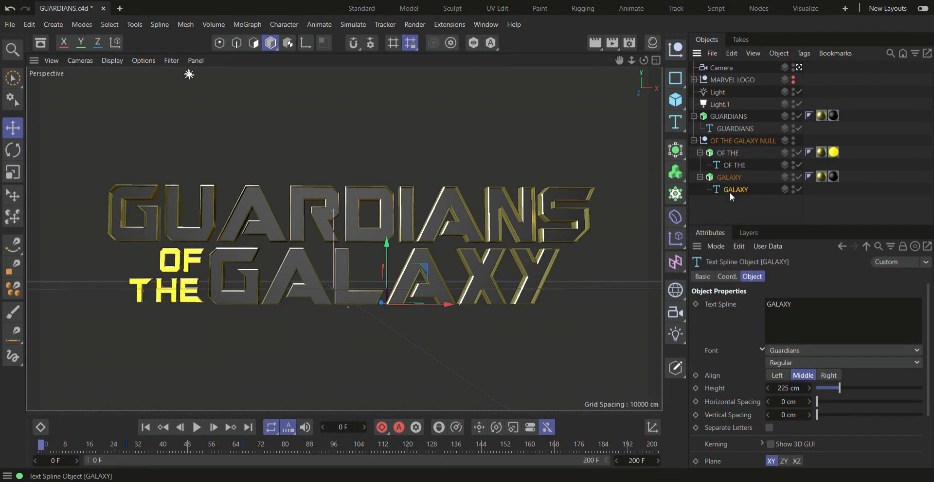
left_click(704, 217)
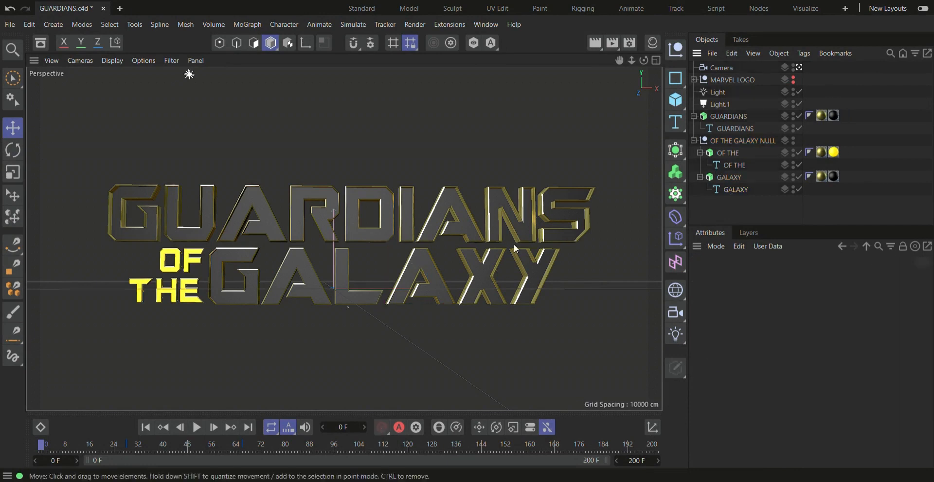
Examine the title letters' gold edges up close, return to the full title and preview the animation from the start.
scroll(443, 239, "up", 1)
scroll(443, 238, "up", 6)
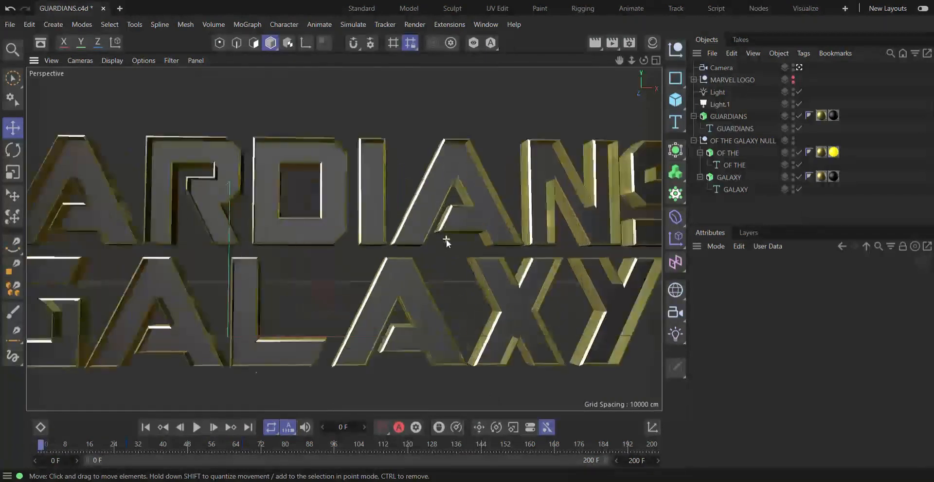
scroll(447, 242, "down", 8)
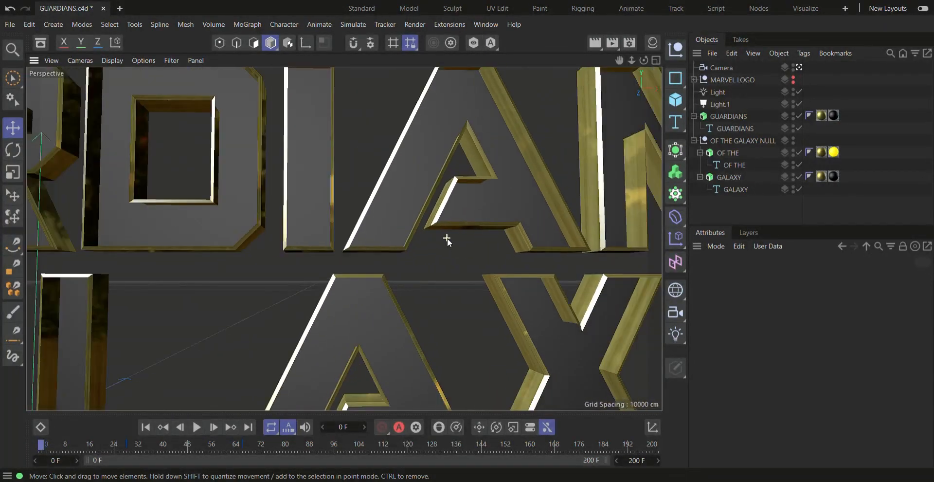
scroll(149, 230, "up", 3)
scroll(199, 223, "down", 3)
left_click_drag(100, 441, 1, 452)
left_click(193, 431)
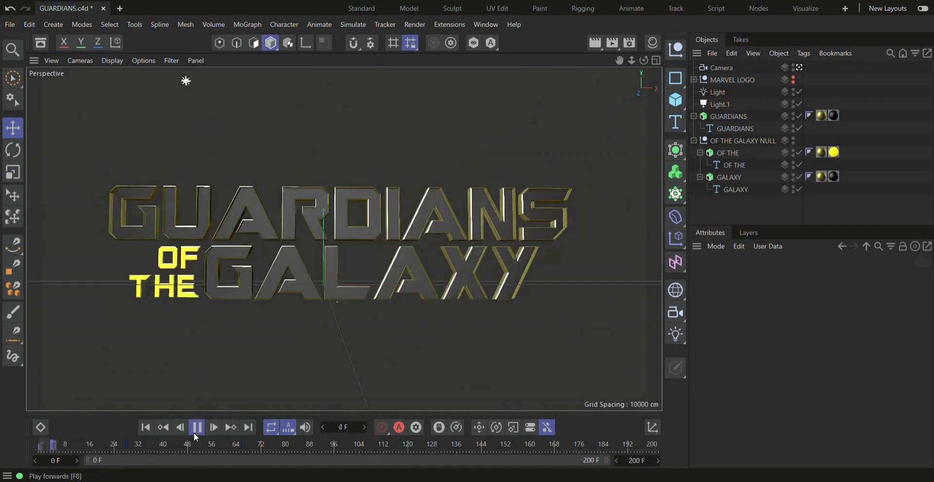
Enter 200 as the timeline's end frame and play the animation.
left_click(641, 464)
type("30")
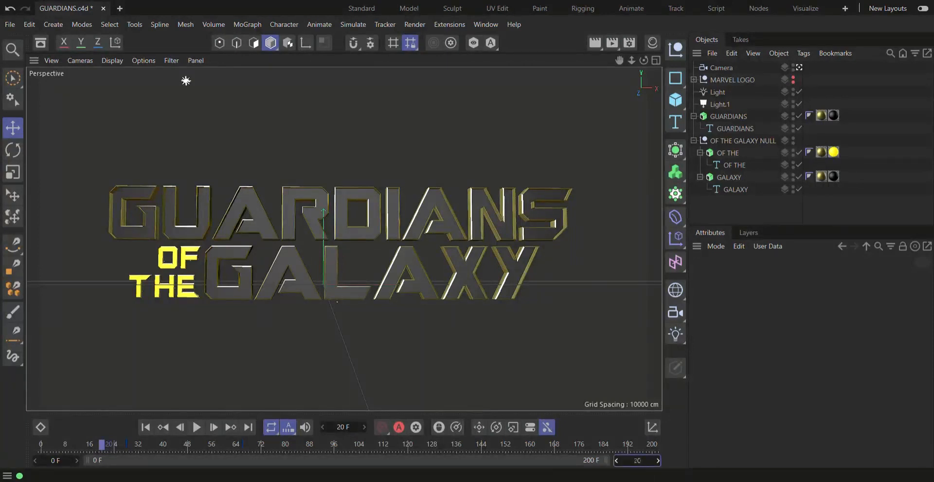
key("Return")
left_click(197, 427)
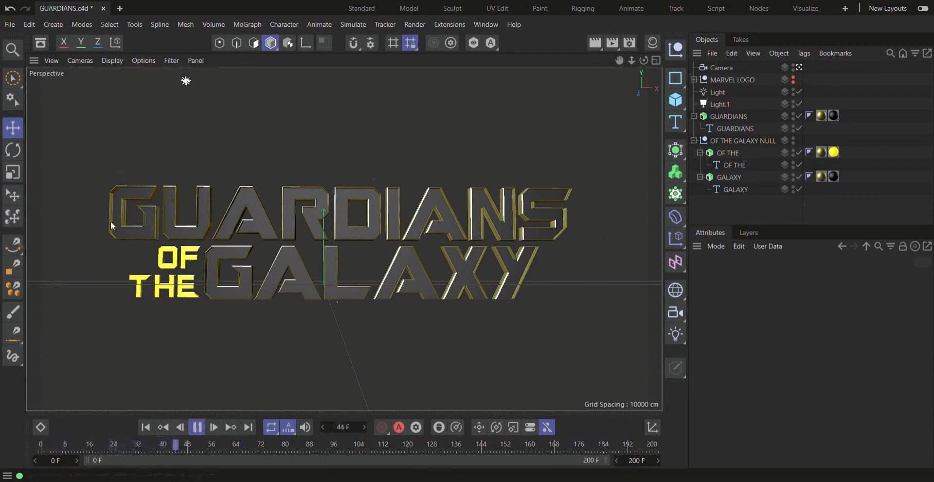
Compare the title with the Light object disabled and enabled during playback, leaving it enabled, and stop the playback.
left_click(730, 92)
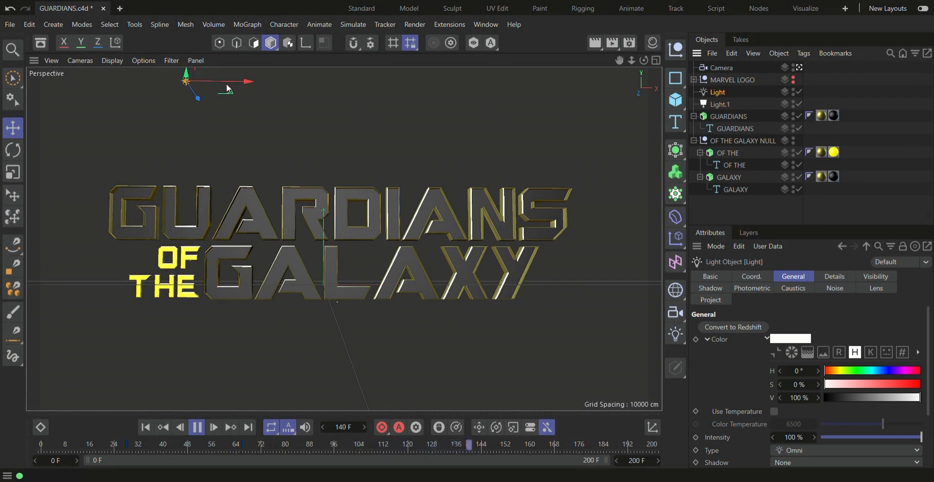
left_click(798, 92)
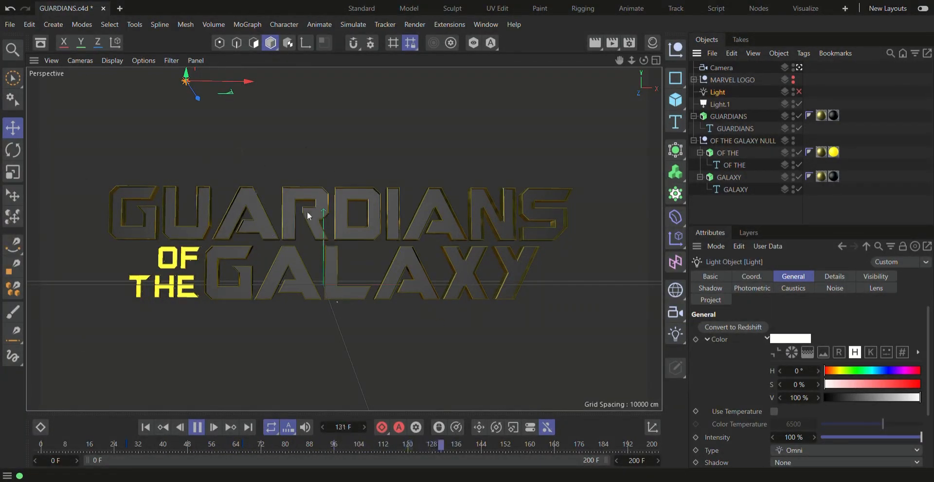
left_click(797, 91)
left_click(798, 91)
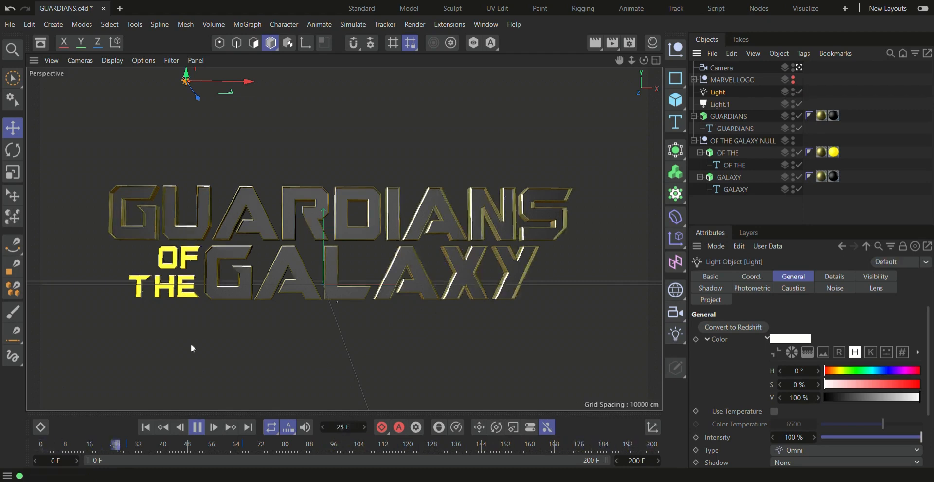
left_click(195, 427)
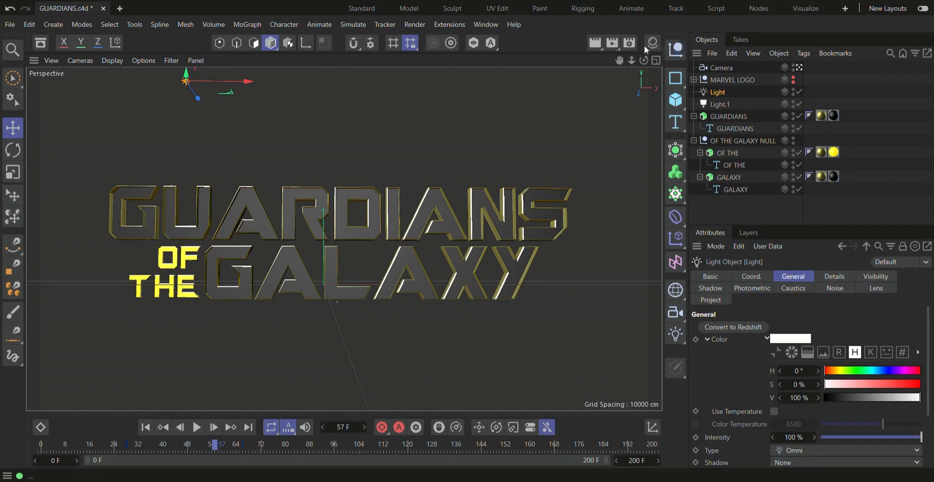
Render the full title in the viewport to check the materials and lighting, and clear the preview.
left_click(597, 44)
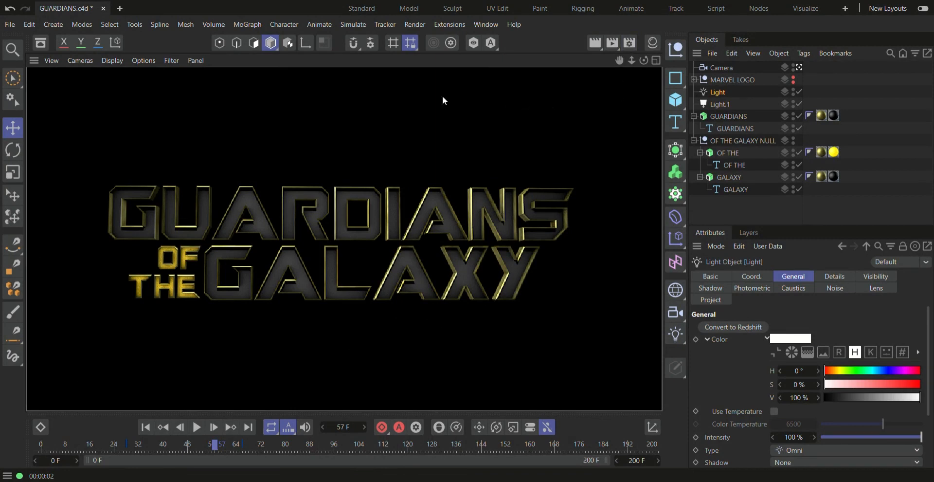
left_click(436, 195)
left_click(340, 149)
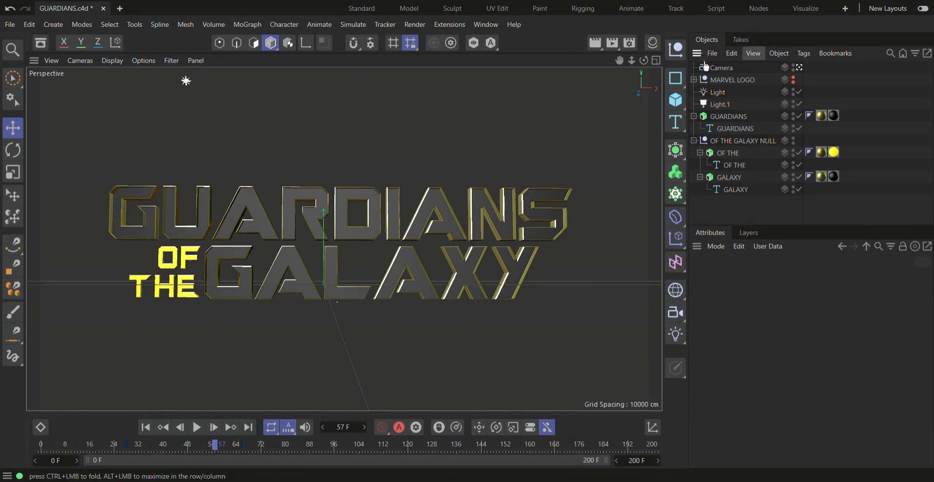
Delete the MARVEL LOGO null and save the project.
left_click(699, 81)
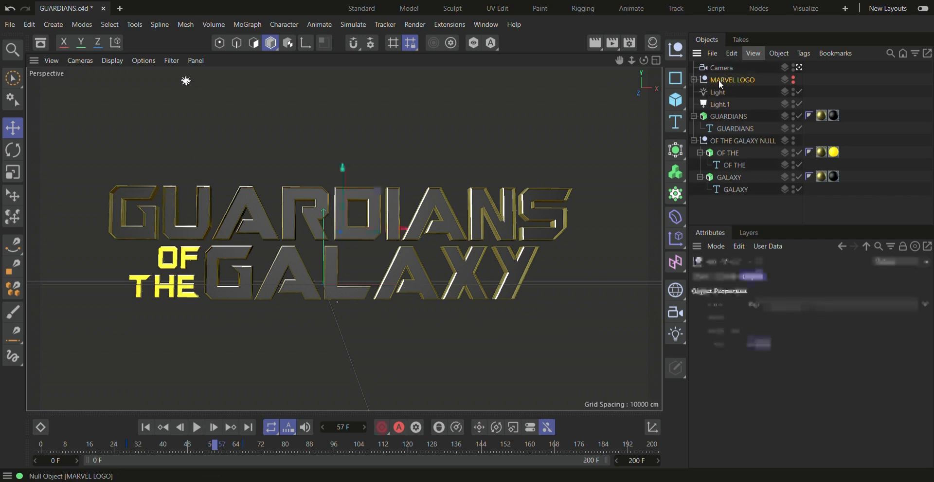
key("Delete")
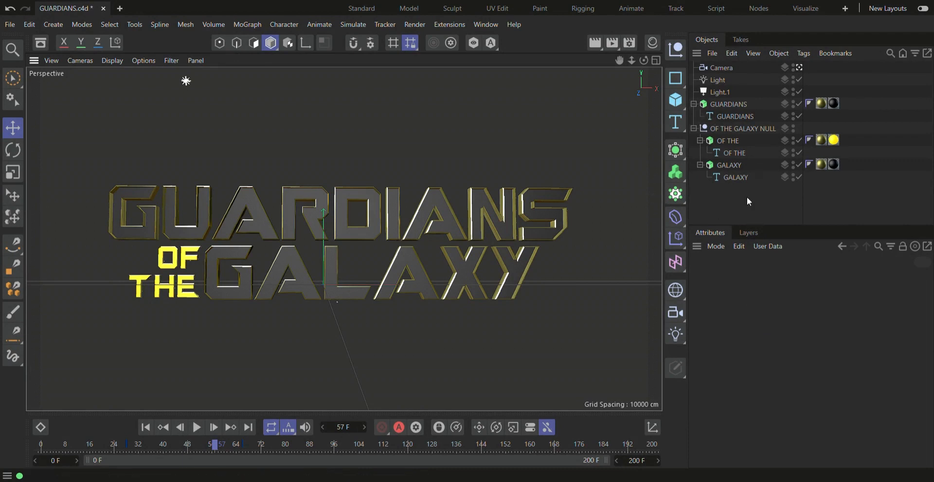
left_click(743, 177)
left_click(628, 203)
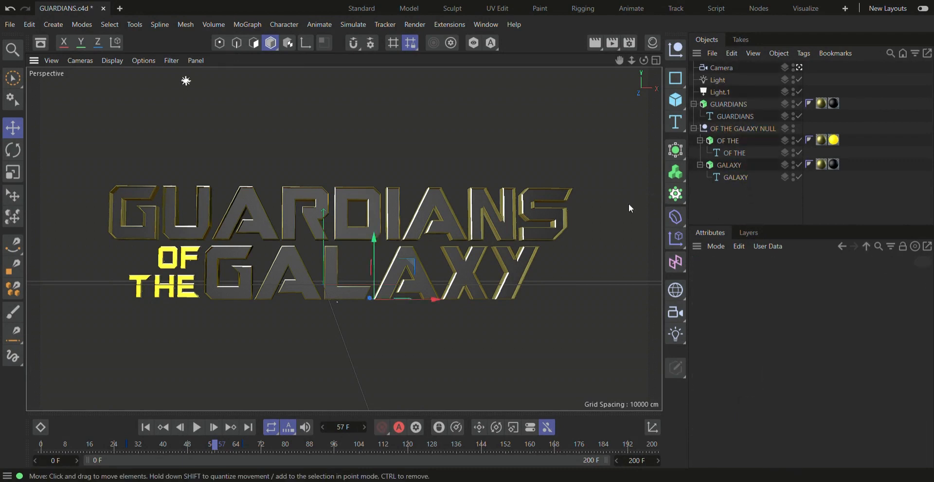
key("ctrl+s")
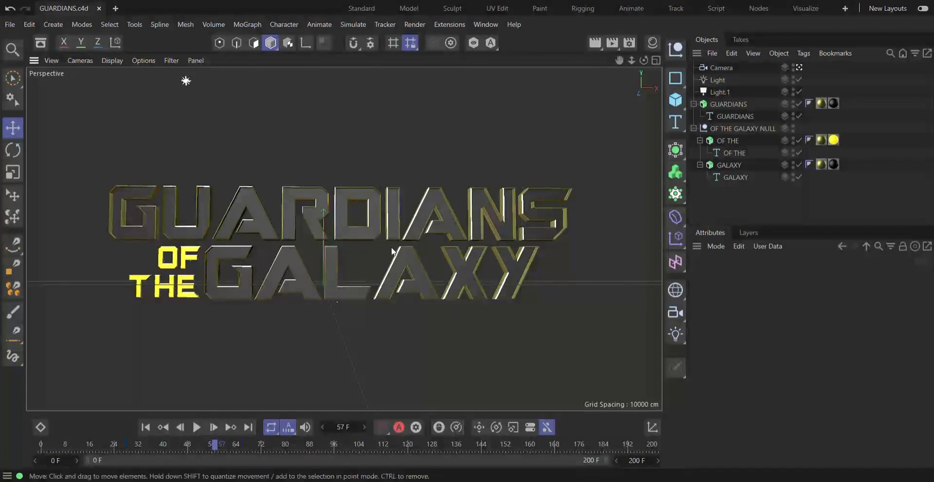
Play and stop the animation, and render a close-up of the letters L and A in GALAXY to check their surfaces.
left_click(205, 428)
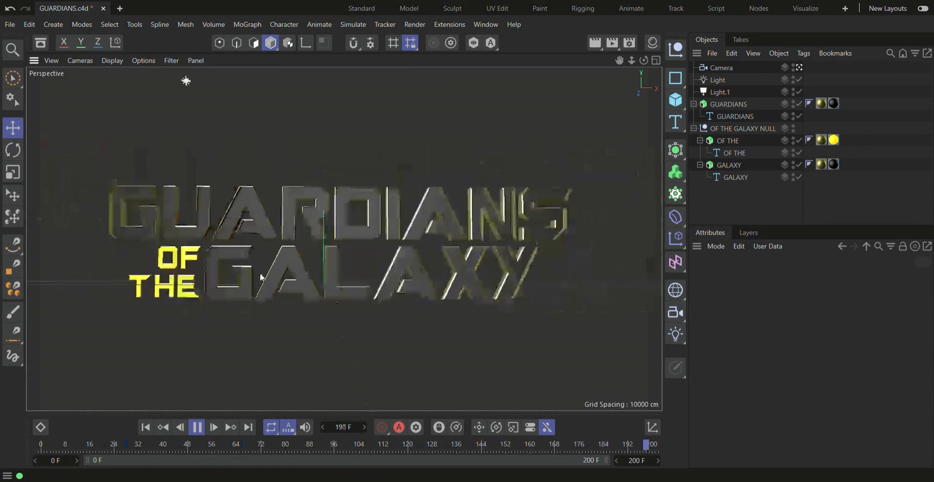
left_click(197, 427)
scroll(364, 279, "up", 10)
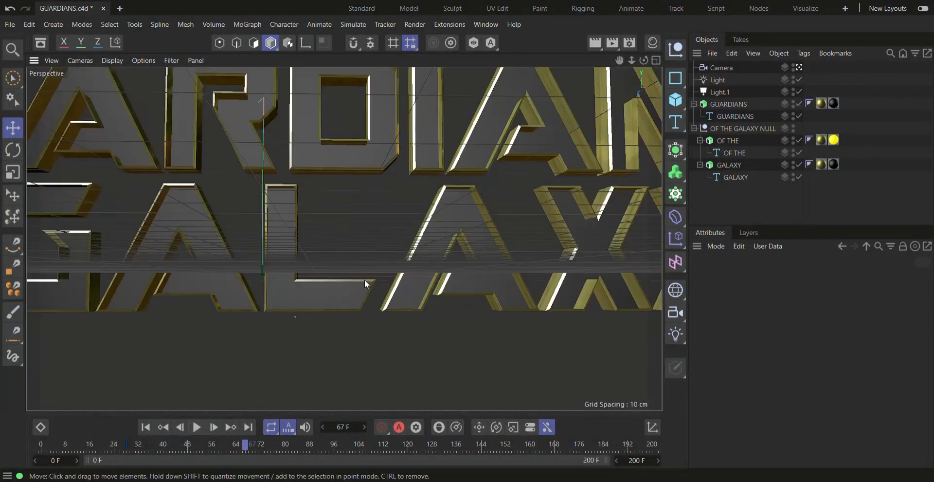
scroll(364, 264, "up", 3)
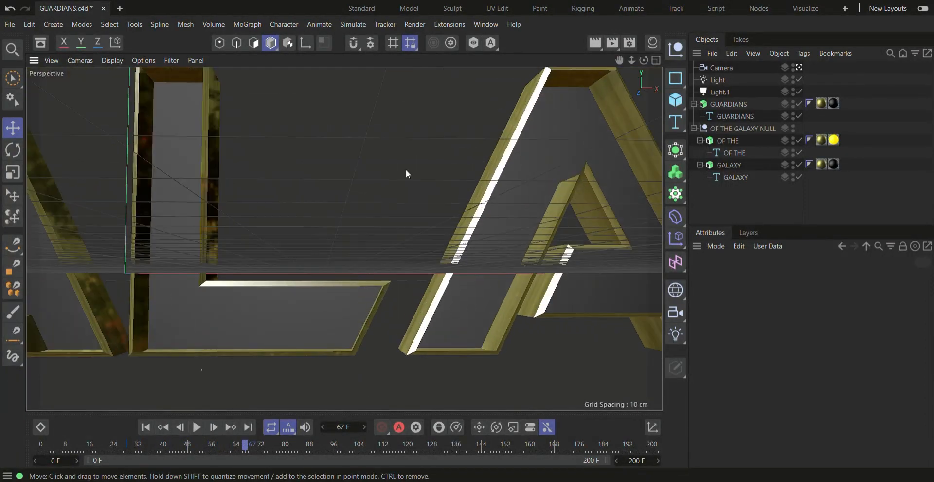
left_click(597, 42)
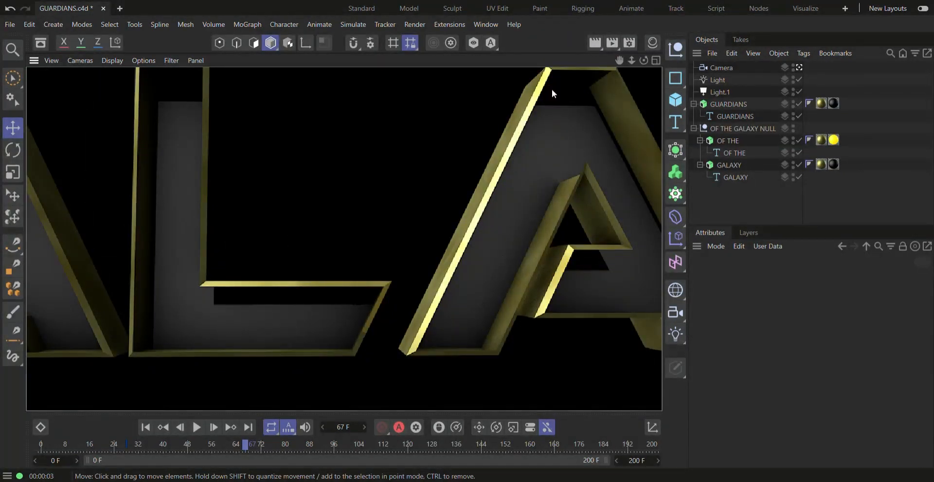
scroll(302, 284, "down", 6)
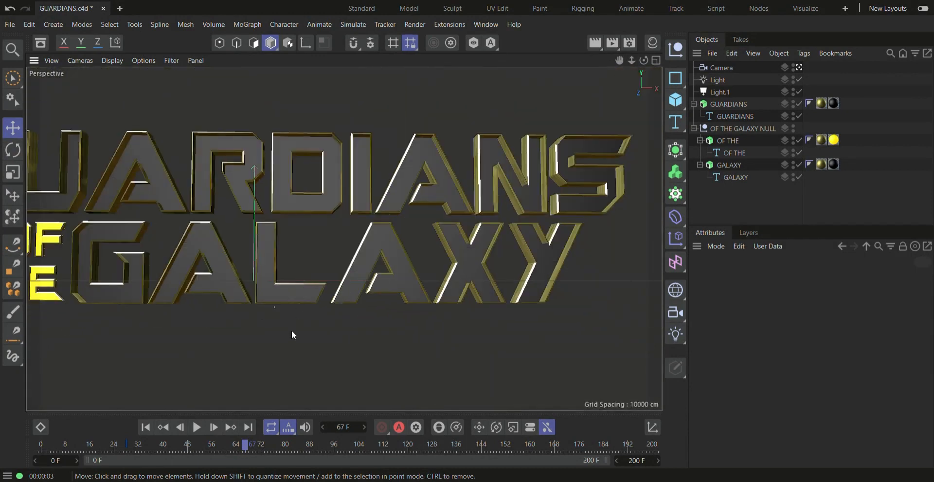
Play the title animation, then switch to After Effects and preview GUARDIANS.c4d Comp 1 from its first frame, showing the layer's Cineware settings.
left_click(199, 428)
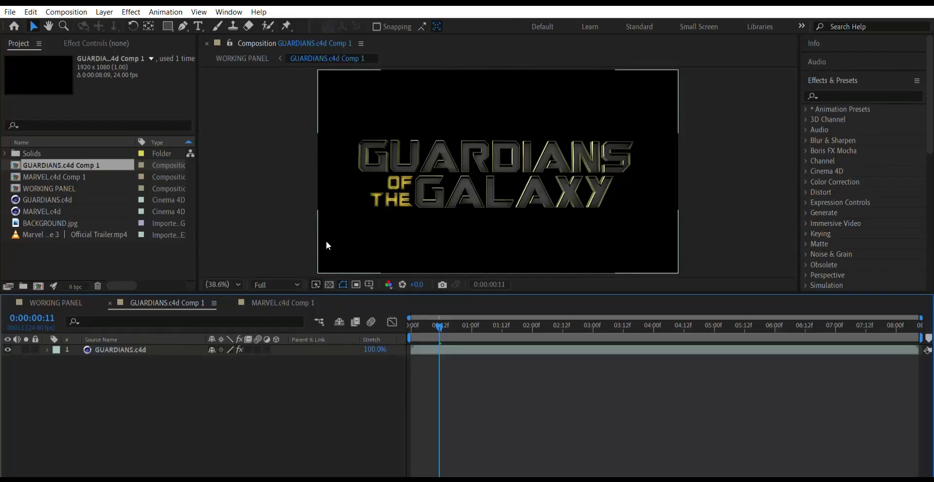
left_click_drag(438, 324, 386, 321)
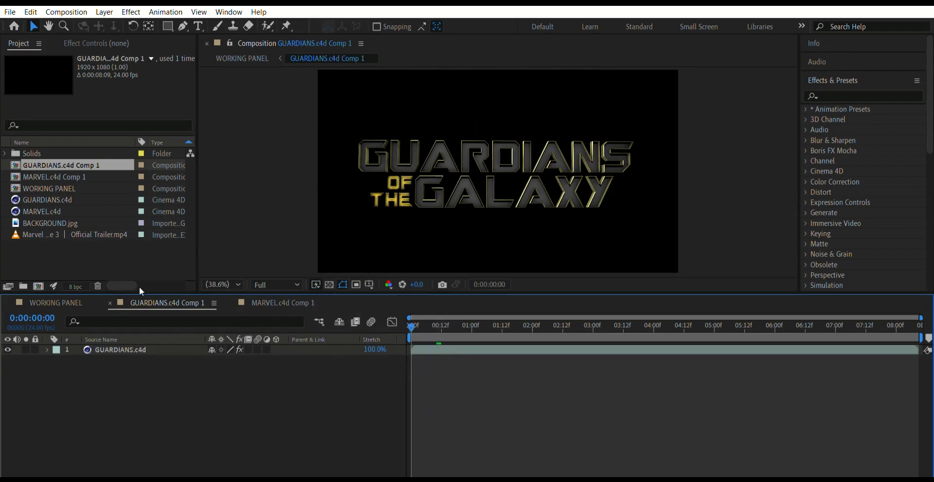
left_click(40, 199)
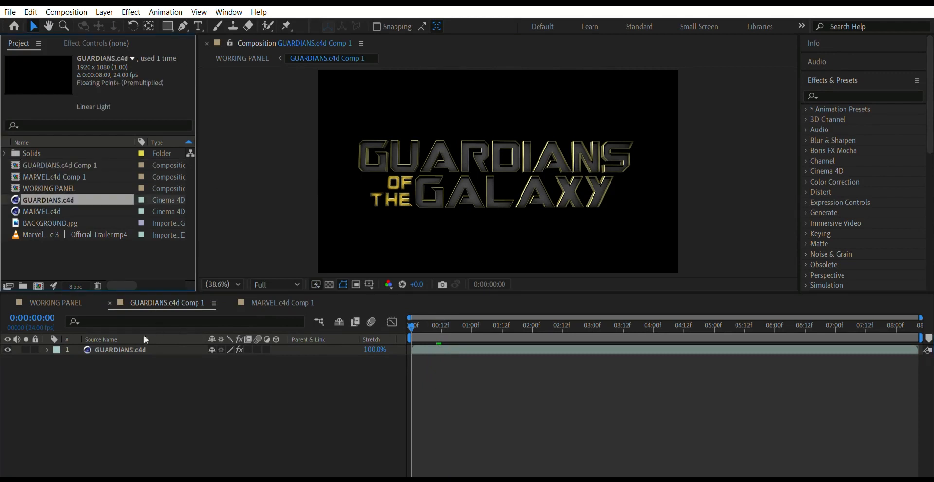
key("space")
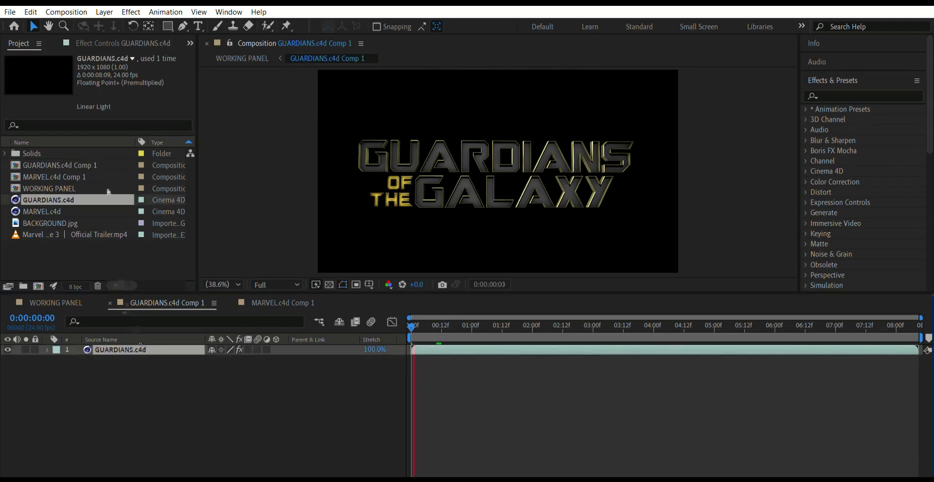
left_click(107, 43)
left_click_drag(410, 329, 361, 323)
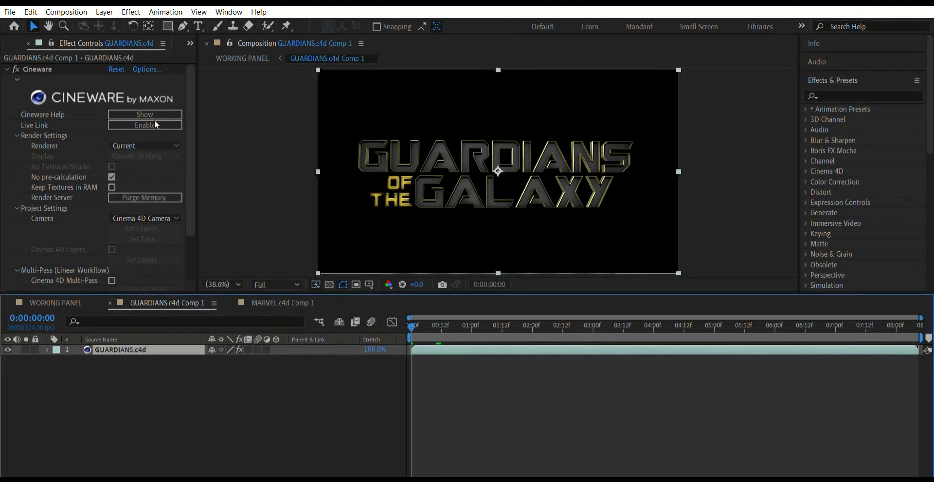
Try the Current (Draft) and Viewport (Draft) Cineware renderers on the GUARDIANS.c4d layer, and restore the Current renderer.
left_click(149, 131)
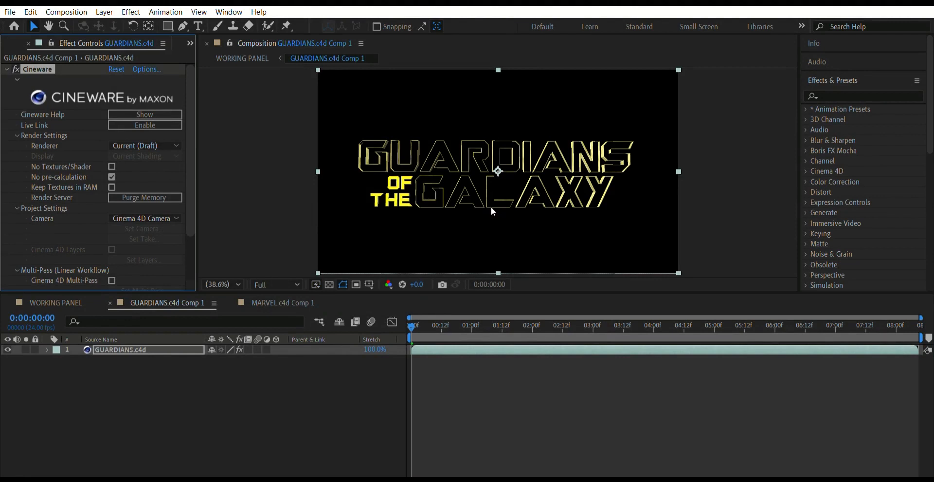
left_click(163, 172)
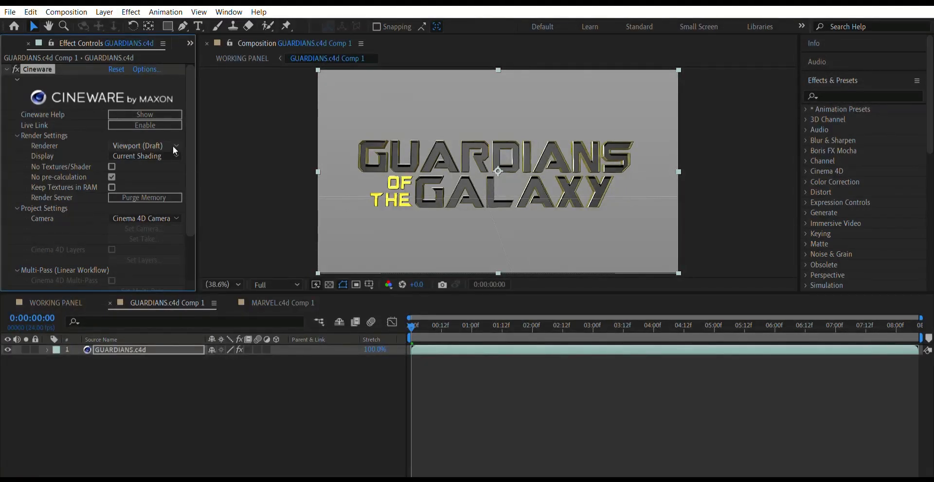
key("ctrl+z")
left_click(163, 378)
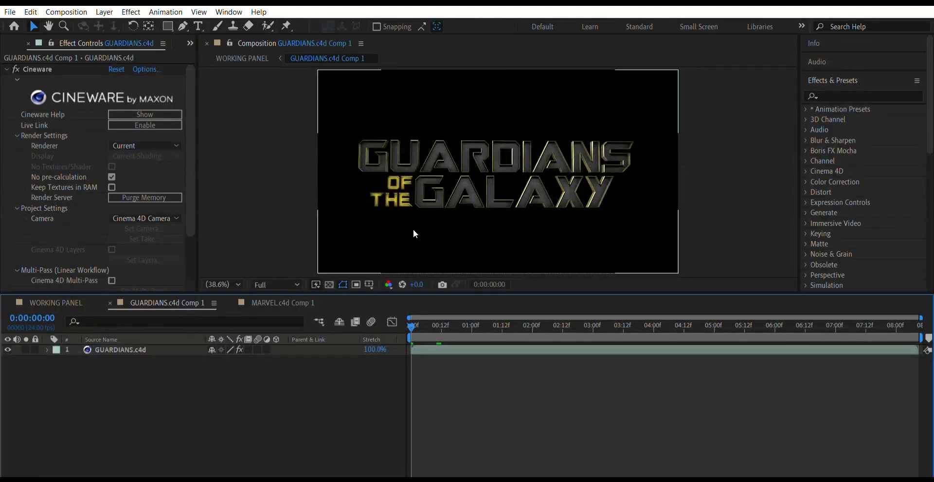
Open MARVEL.c4d Comp 1, locate its MARVEL.c4d source in the project, and show the layer's Cineware settings.
left_click(275, 302)
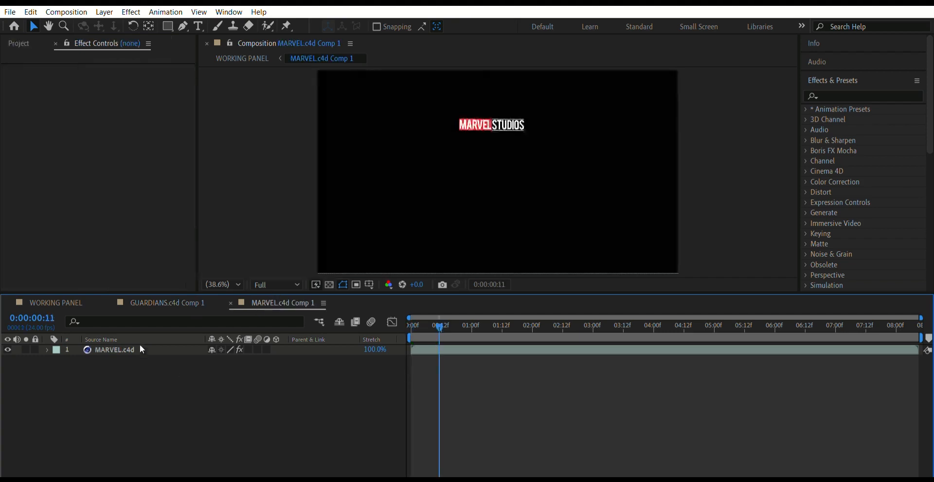
left_click(141, 349)
left_click(7, 43)
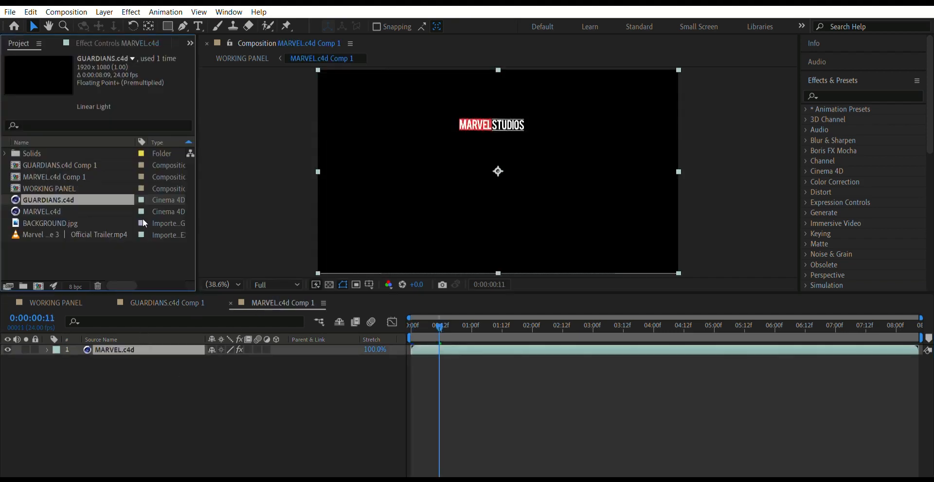
left_click(35, 211)
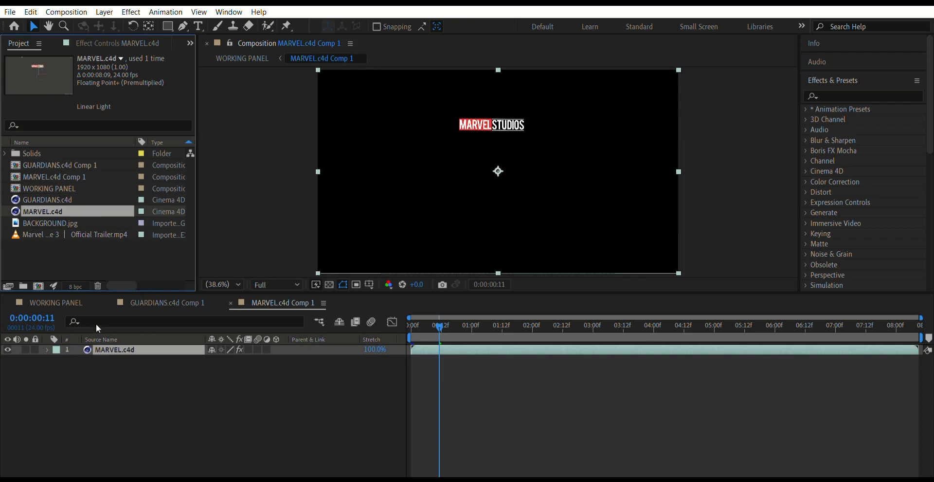
left_click(124, 43)
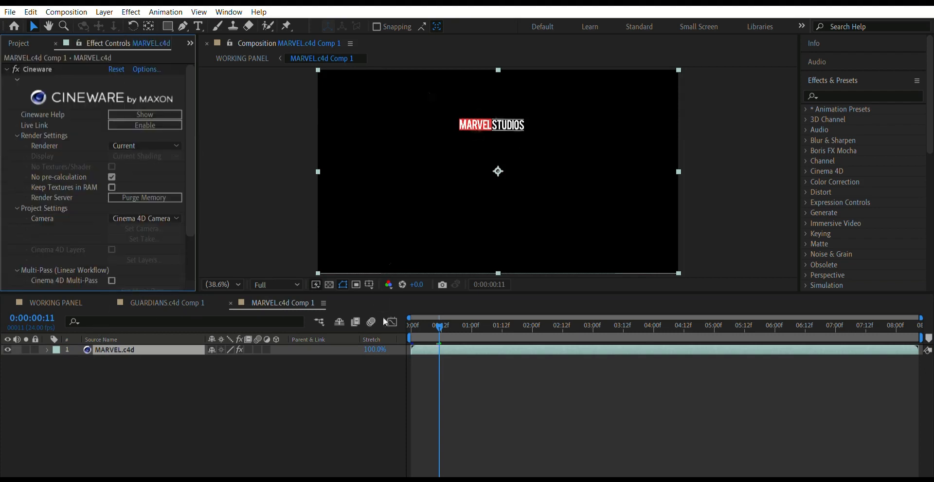
Preview the MARVEL STUDIOS logo from the first frame, fit the composition in the viewer, and return to the first frame.
left_click_drag(439, 322, 373, 324)
left_click_drag(439, 325, 357, 321)
left_click(347, 391)
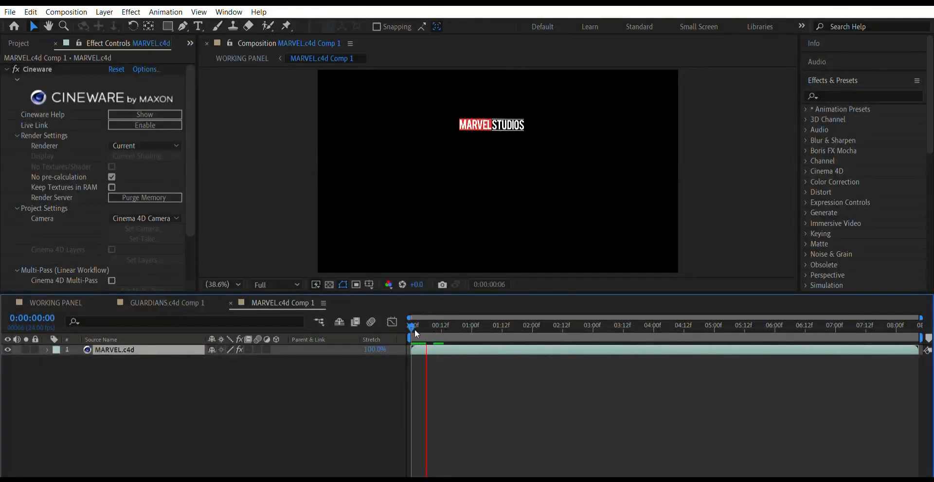
scroll(483, 116, "up", 5)
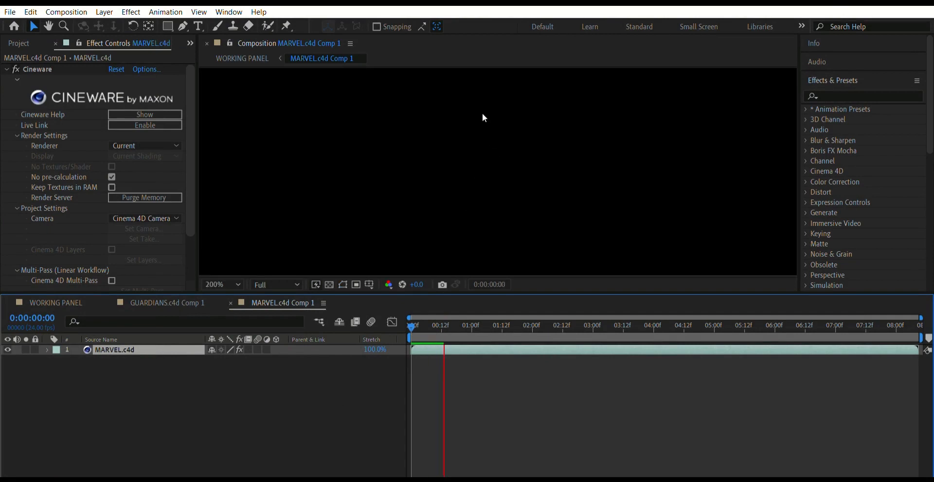
scroll(482, 113, "down", 8)
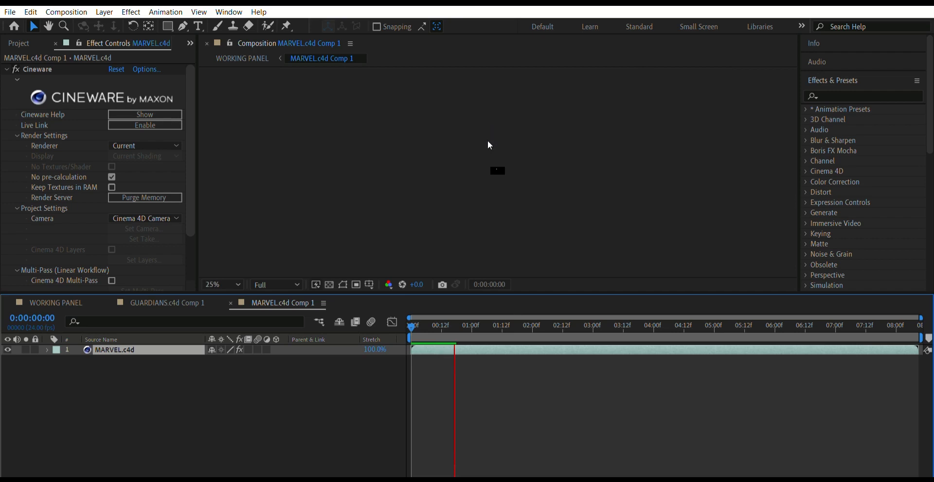
scroll(501, 138, "up", 6)
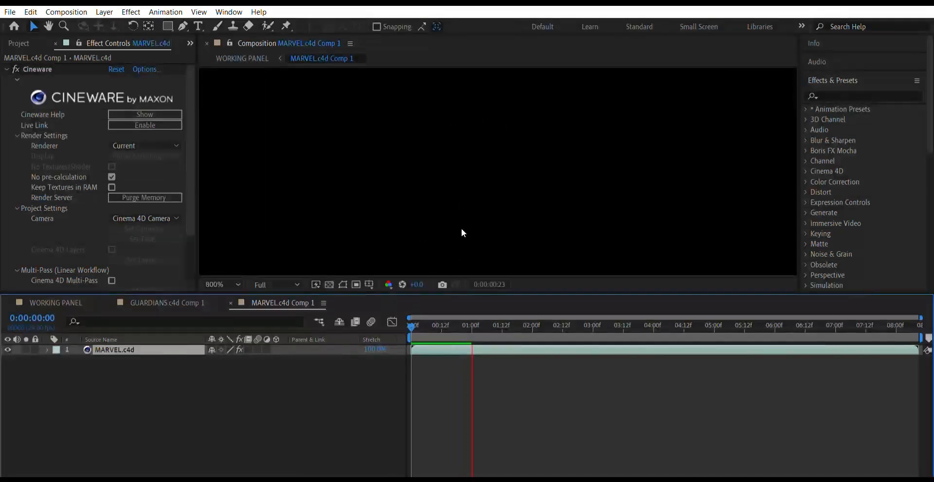
left_click(224, 284)
left_click(226, 54)
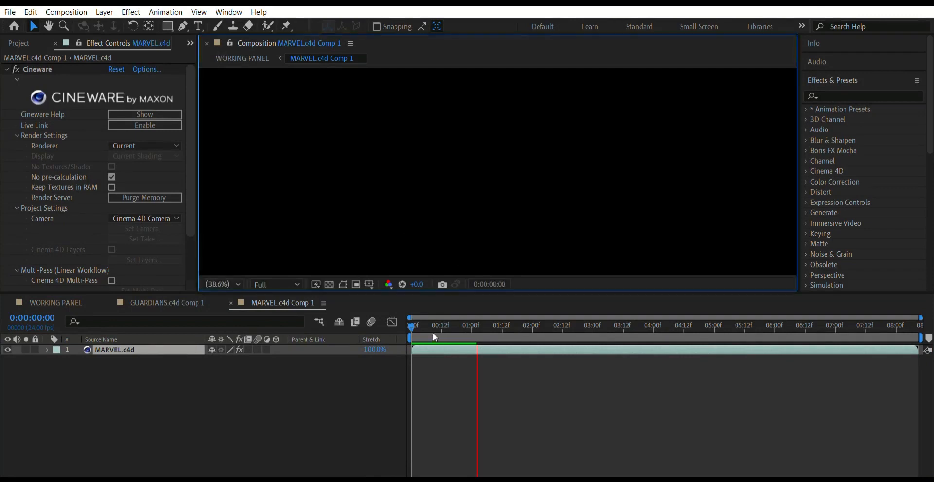
left_click_drag(433, 317, 384, 318)
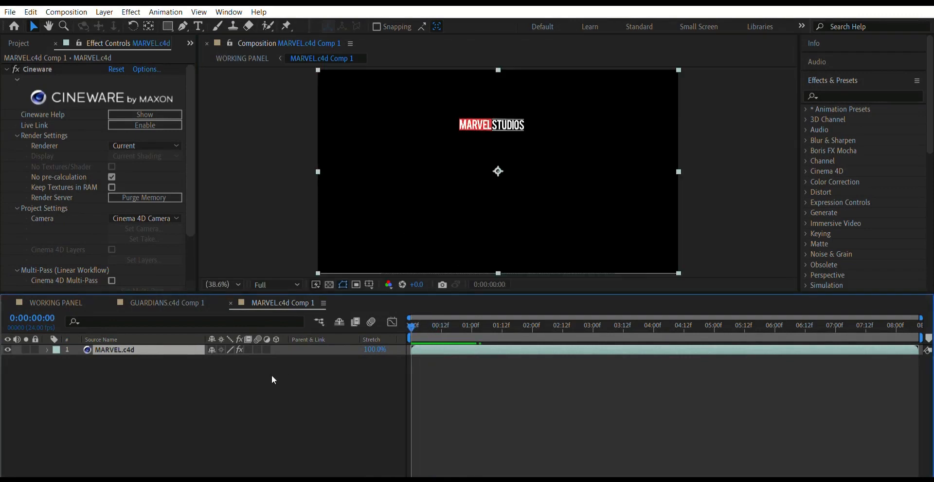
Open the WORKING PANEL composition and hide its FRONT, MARVEL.c4d Comp 1, GUARDIANS.c4d Comp 1, OUTER, INNER 2 and BACKGROUND.jpg layers.
left_click(172, 298)
left_click(68, 298)
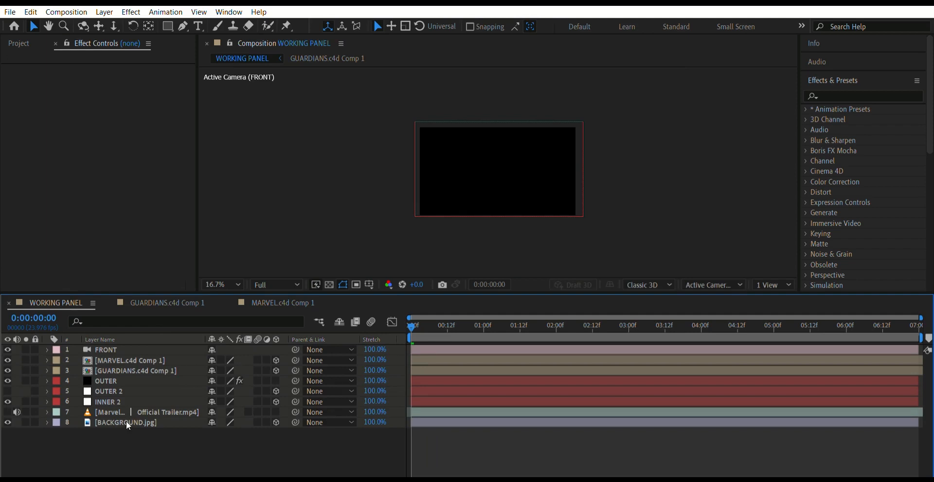
left_click(8, 348)
left_click(7, 359)
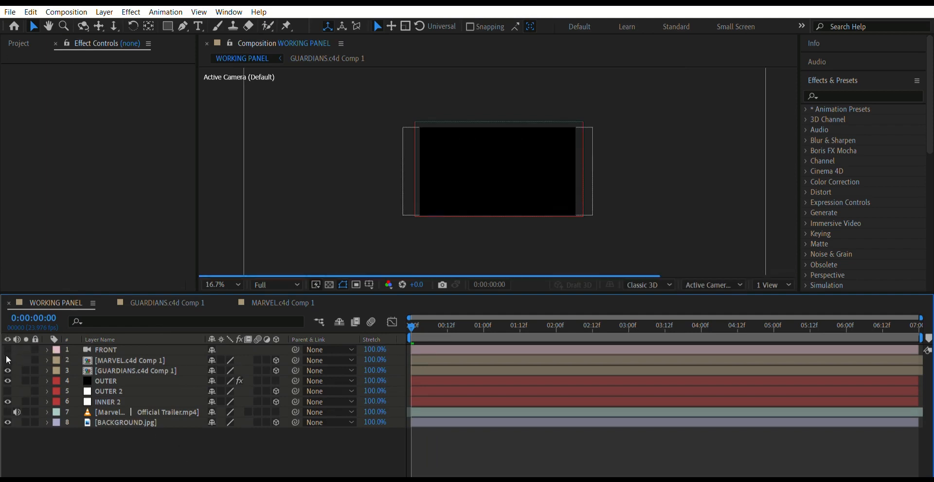
left_click(8, 381)
left_click(8, 401)
left_click(7, 422)
left_click(7, 370)
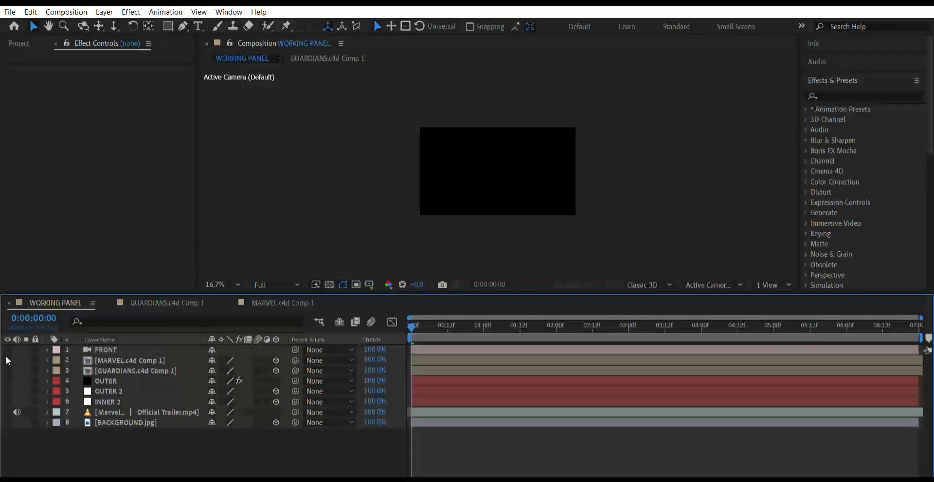
Show the project's file list and fit the WORKING PANEL composition to its viewer.
left_click(24, 43)
left_click(226, 284)
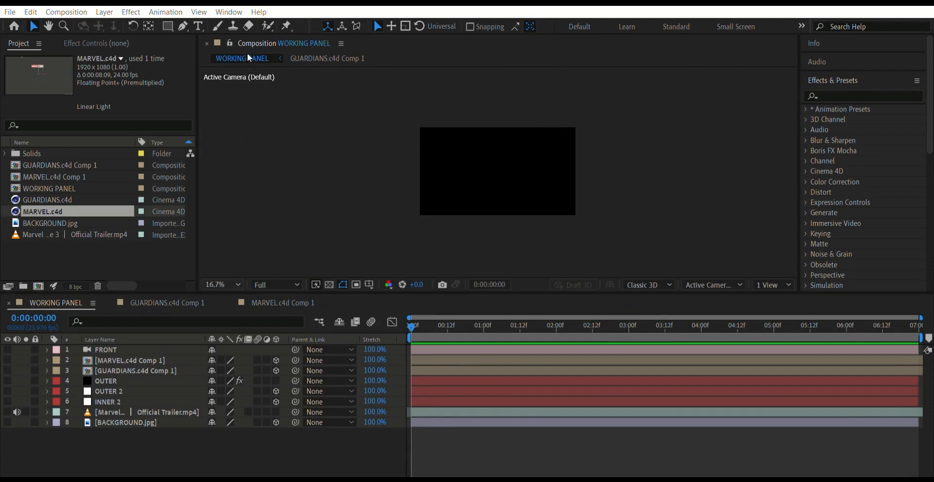
left_click(247, 56)
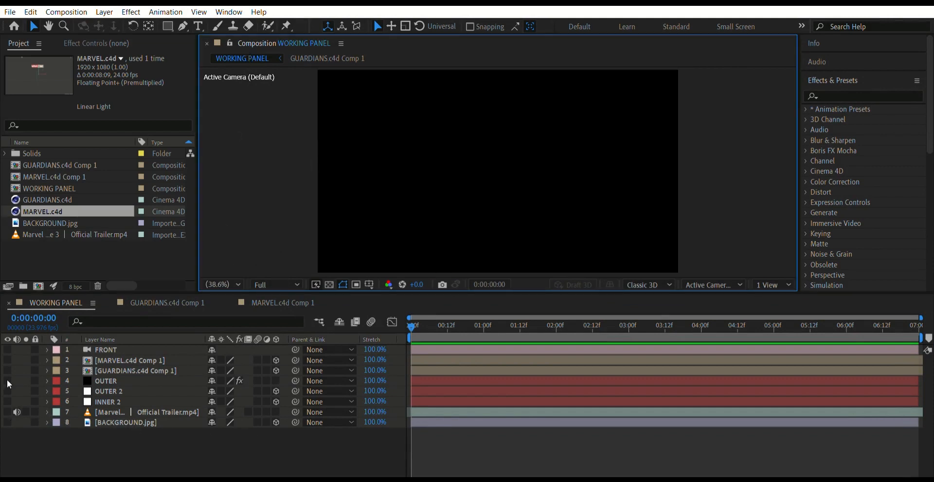
Open the BACKGROUND.jpg layer in its own viewer, fitted to view, to examine the glowing VOLUME 3 sign.
left_click(88, 419)
double_click(87, 421)
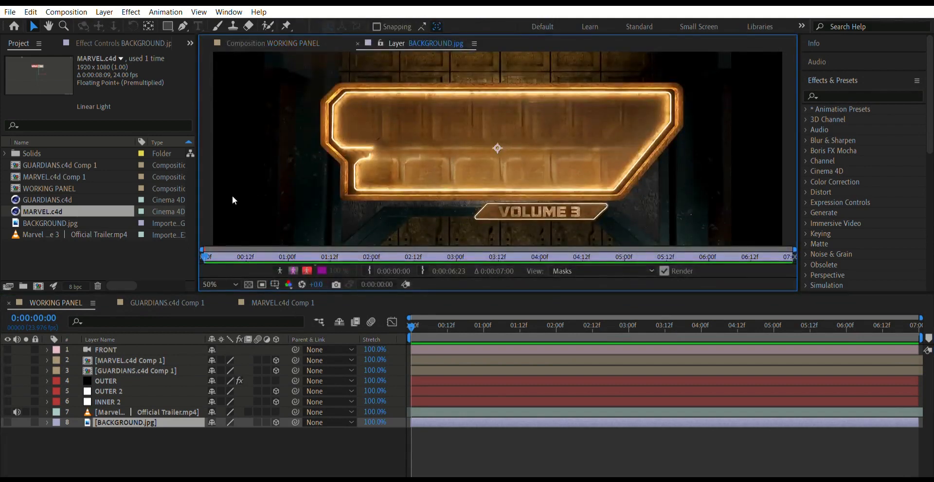
left_click(226, 282)
left_click(226, 59)
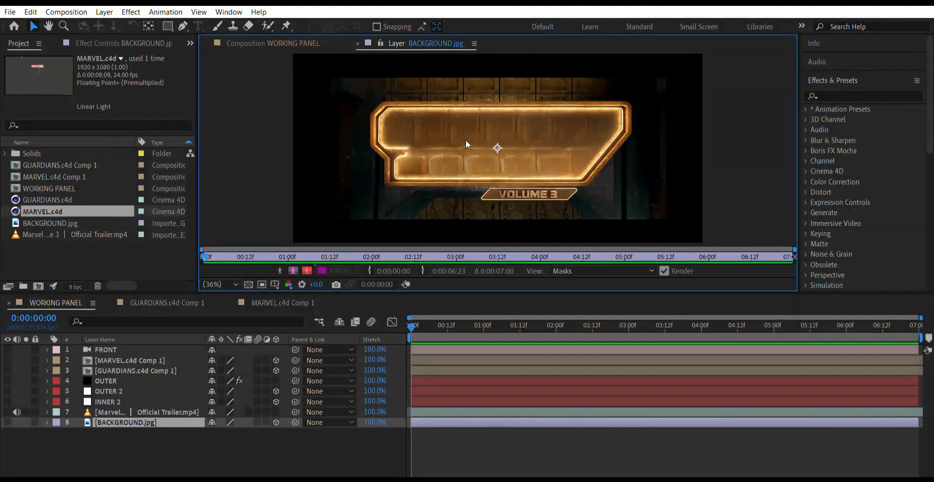
scroll(468, 141, "up", 1)
scroll(468, 141, "down", 2)
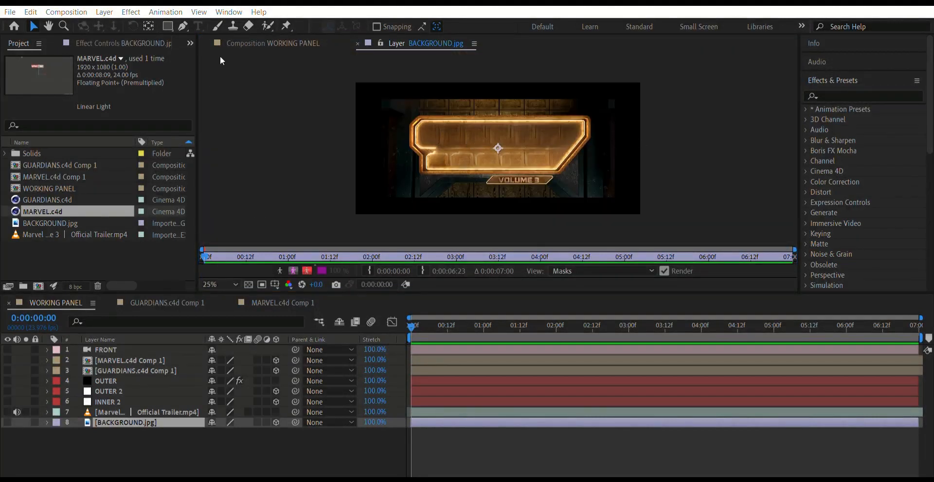
key("shift+slash")
left_click(113, 429)
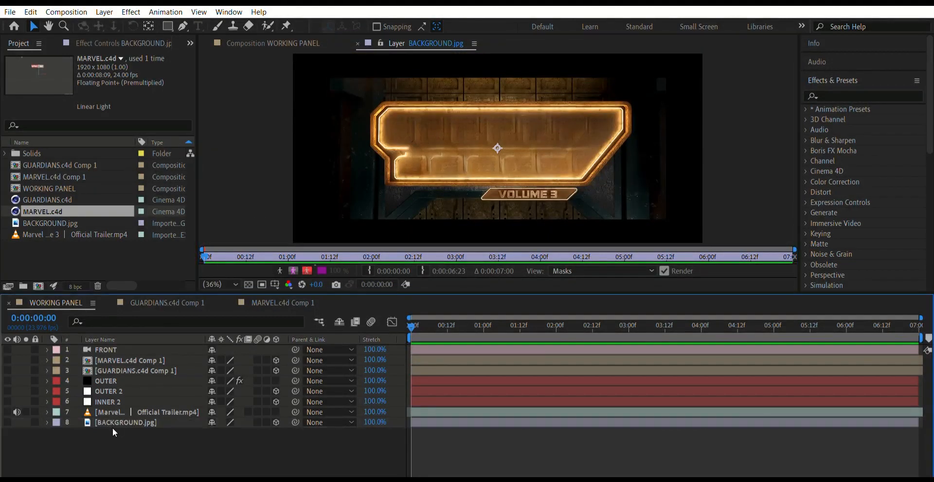
Make BACKGROUND.jpg visible, close its layer viewer, and select INNER 2 to compare its path with the sign's inner edge.
left_click(7, 421)
left_click(358, 43)
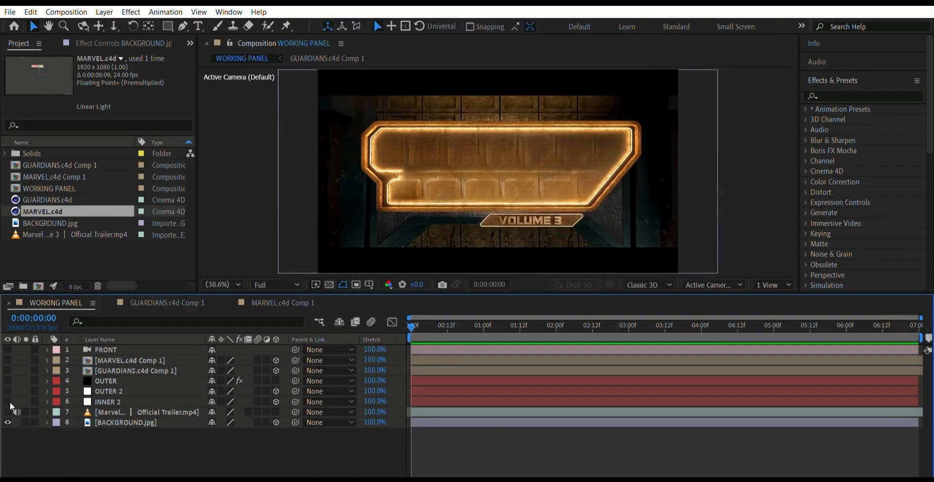
left_click(100, 400)
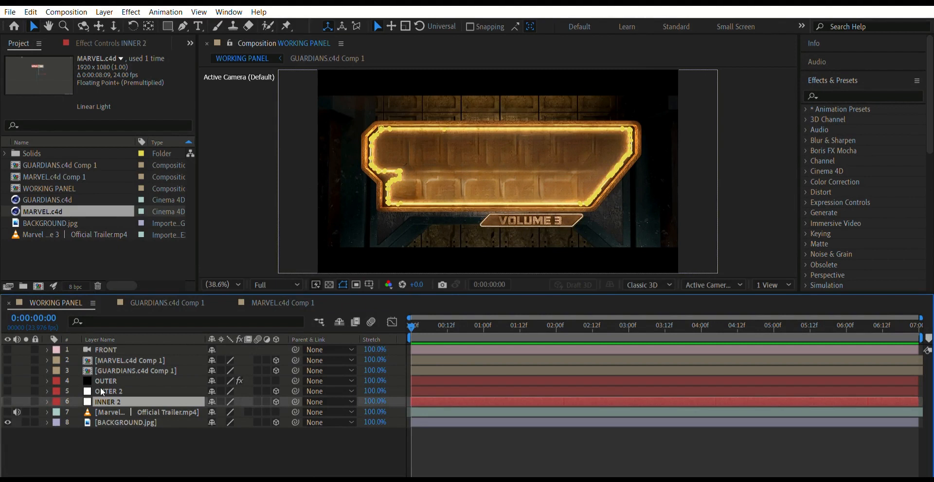
Hide BACKGROUND.jpg and show the INNER 2 shape layer alone, enlarged to 50%, to examine its outline and path points.
left_click(7, 421)
left_click(80, 457)
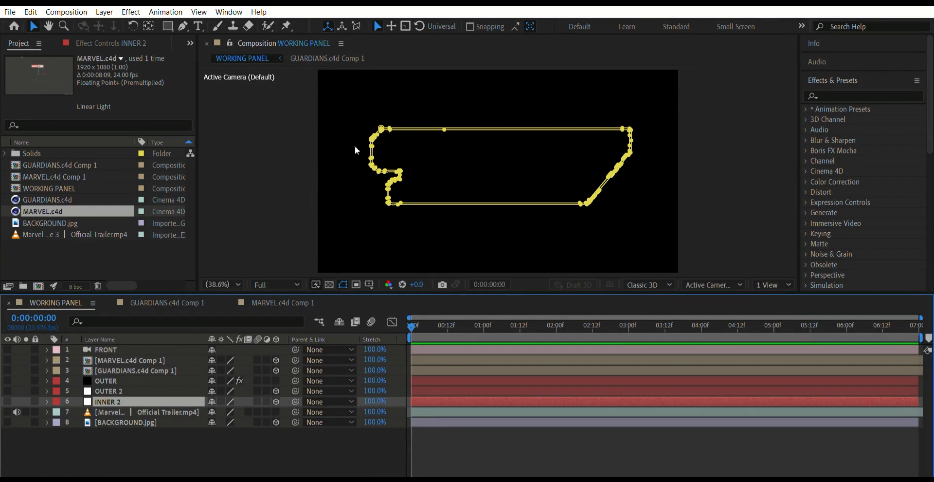
left_click(7, 401)
left_click(97, 451)
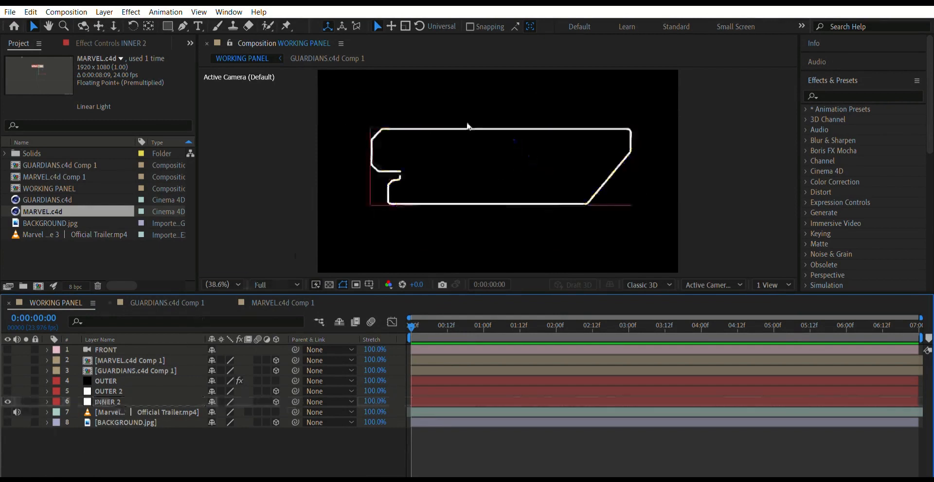
key("slash")
key("comma")
key("comma")
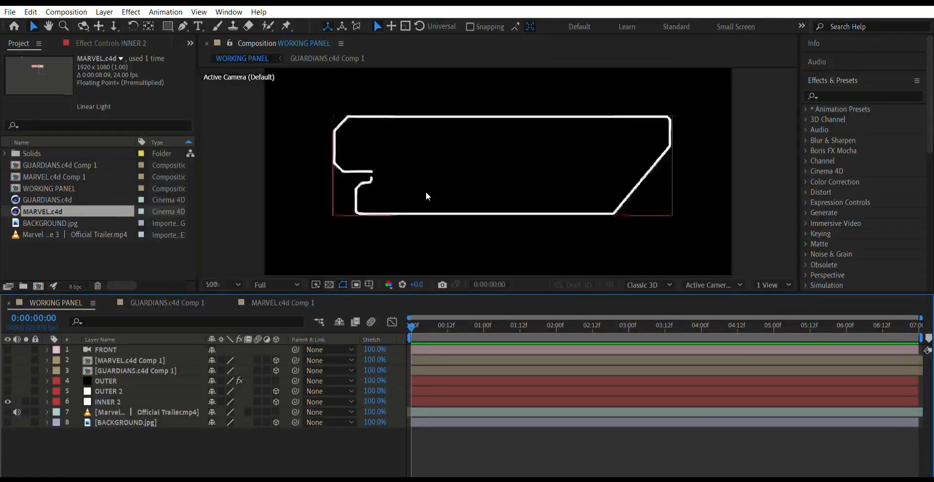
left_click(95, 400)
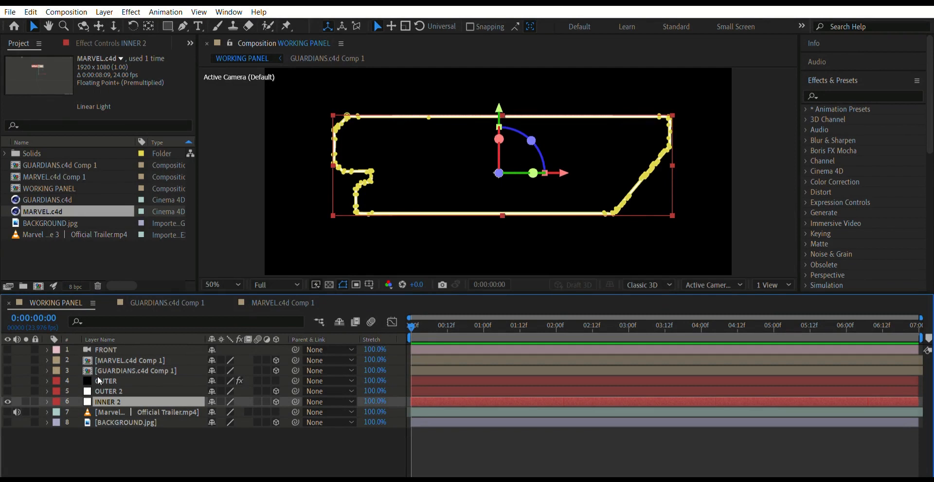
left_click(738, 169)
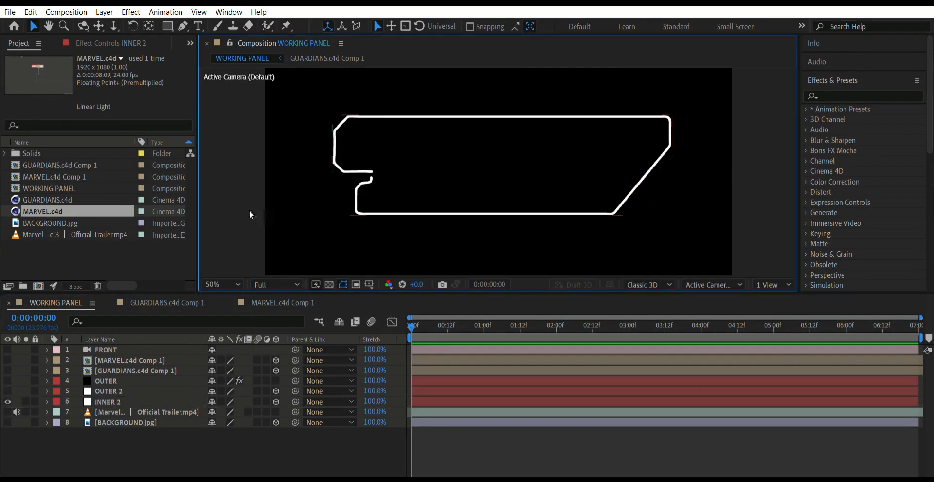
Hide the INNER 2 layer and make the OUTER 2 layer visible.
left_click(7, 402)
left_click(7, 391)
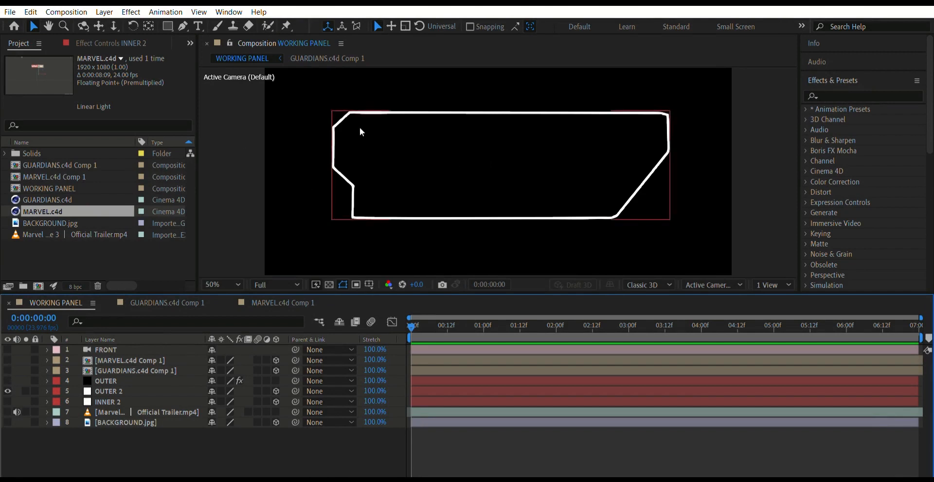
Hide OUTER 2, show the MARVEL.c4d and GUARDIANS.c4d comp layers, and move the current time to 0:00:06:23.
left_click(8, 391)
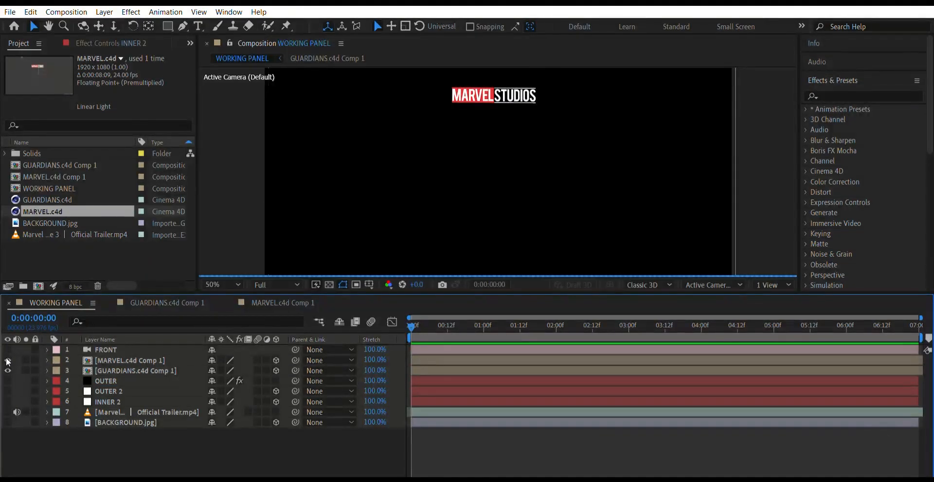
left_click(8, 370)
left_click_drag(510, 320, 894, 295)
left_click_drag(7, 360, 7, 370)
key("comma")
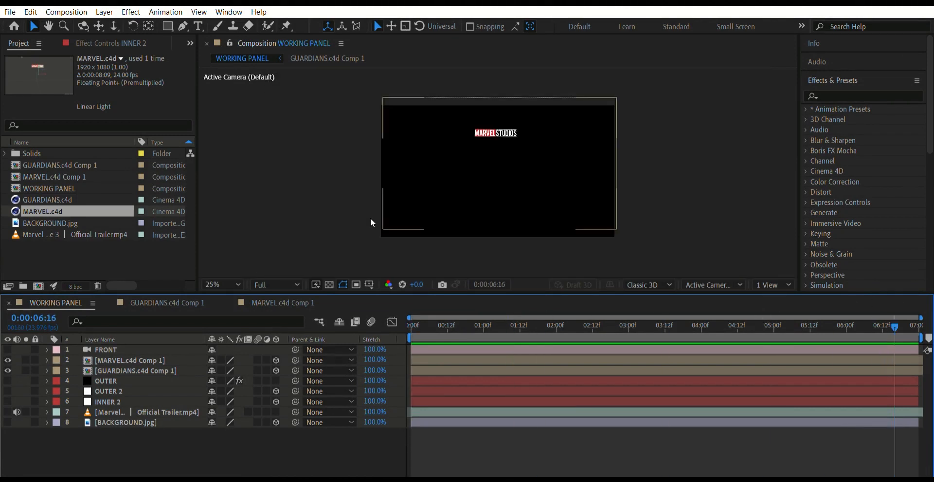
key("period")
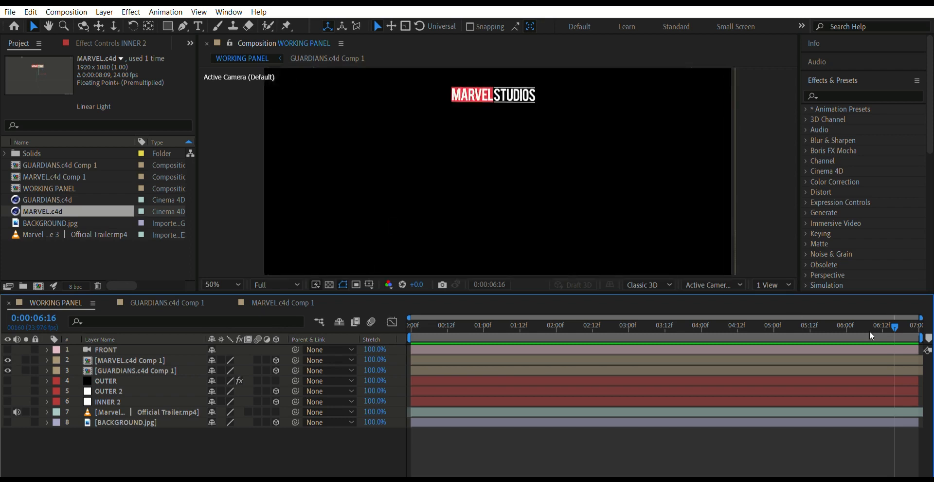
left_click_drag(789, 314, 917, 317)
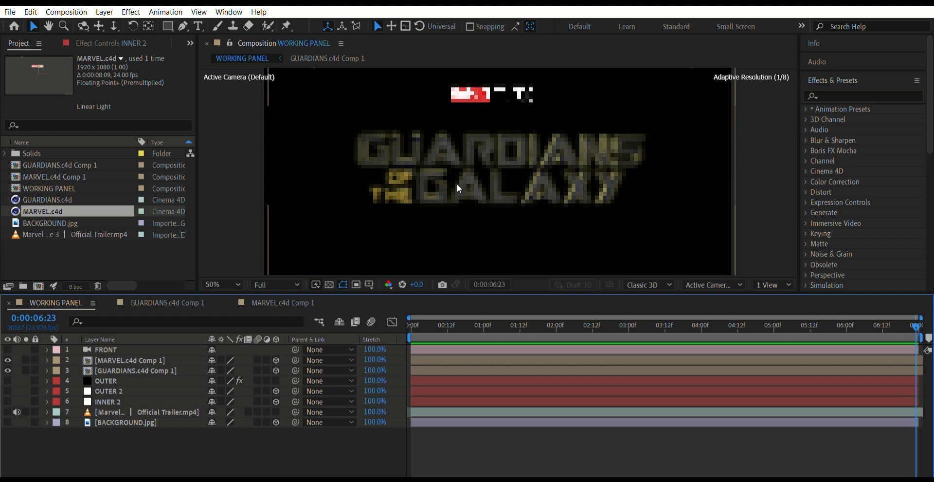
Fit the composition to the viewer and examine the Marvel logo and Guardians title at different magnifications.
left_click(236, 285)
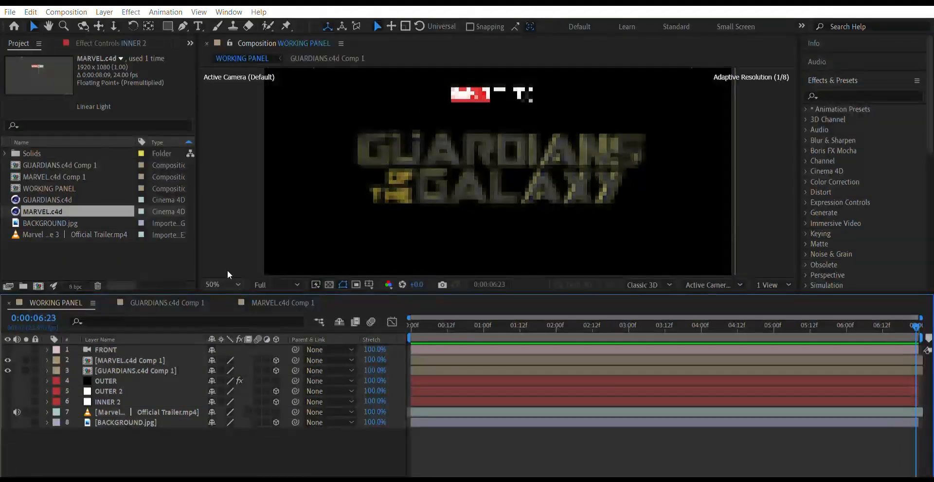
left_click(226, 53)
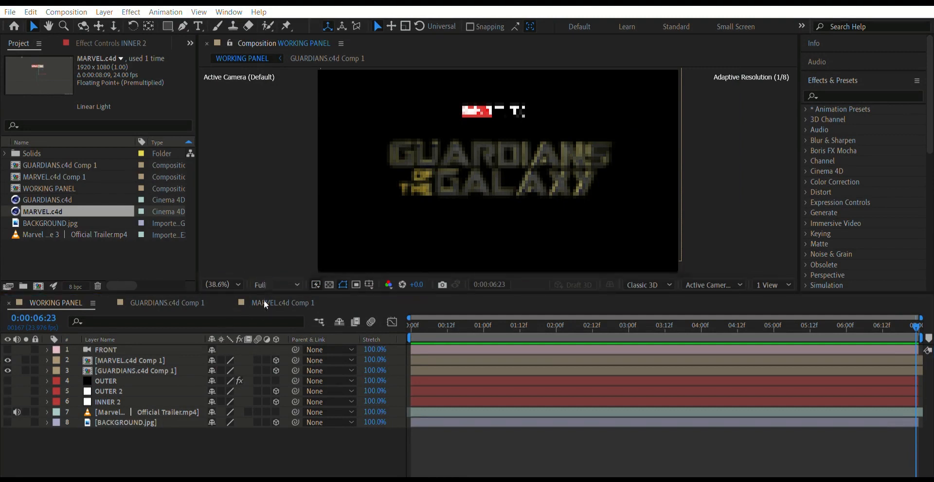
key("space")
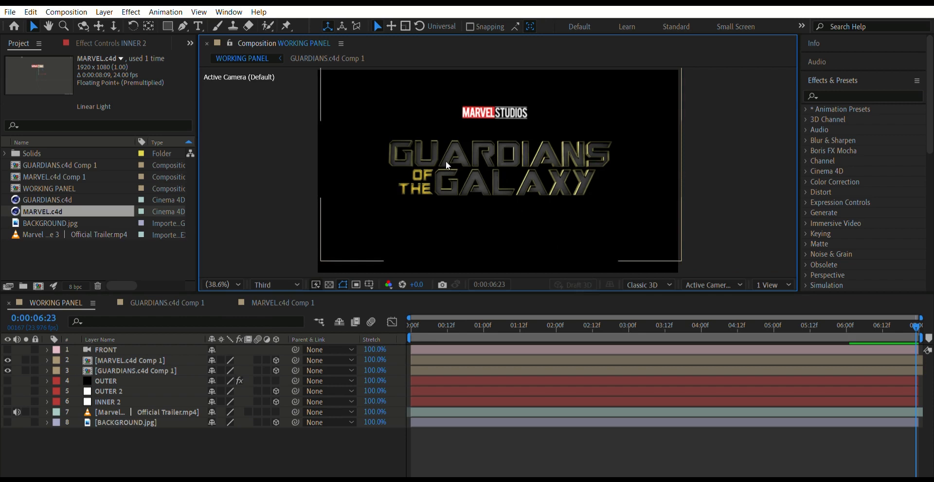
scroll(476, 175, "up", 4)
scroll(474, 174, "down", 3)
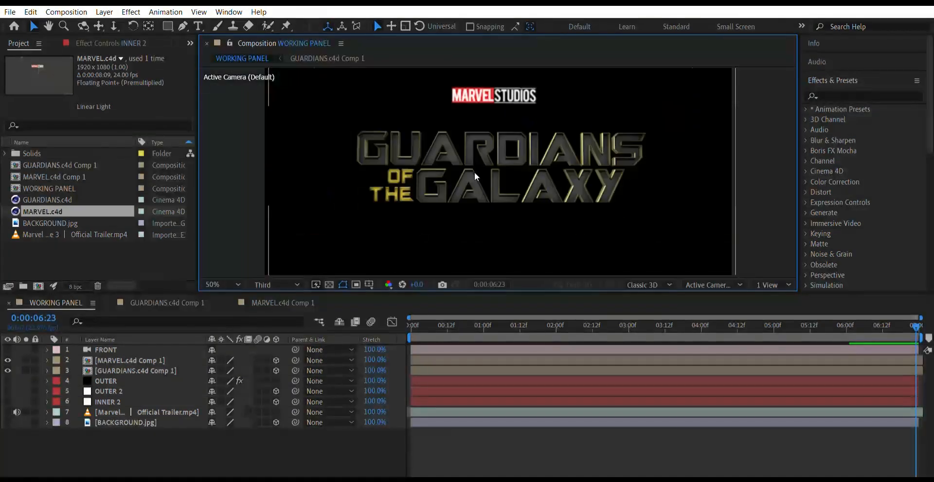
scroll(468, 161, "down", 2)
scroll(340, 226, "up", 2)
scroll(339, 226, "down", 2)
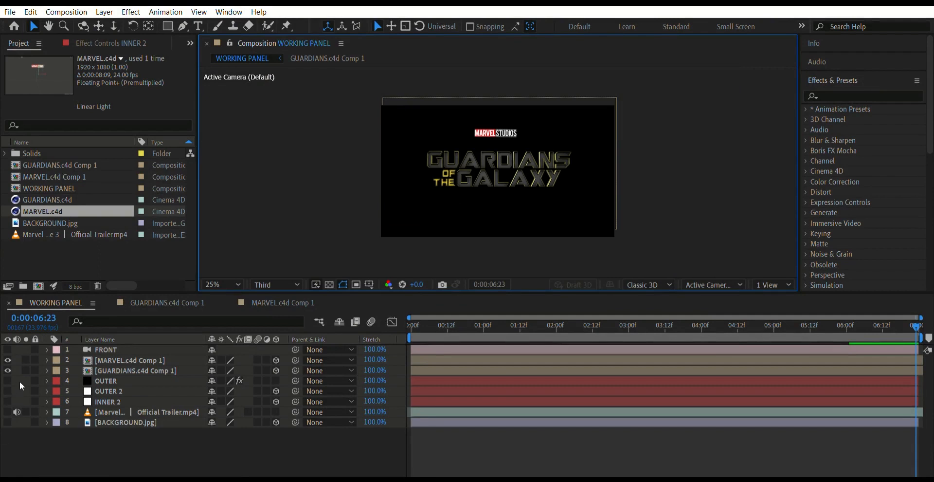
Toggle the OUTER 2 and INNER 2 outlines on and off to check how they frame the title.
left_click(7, 389)
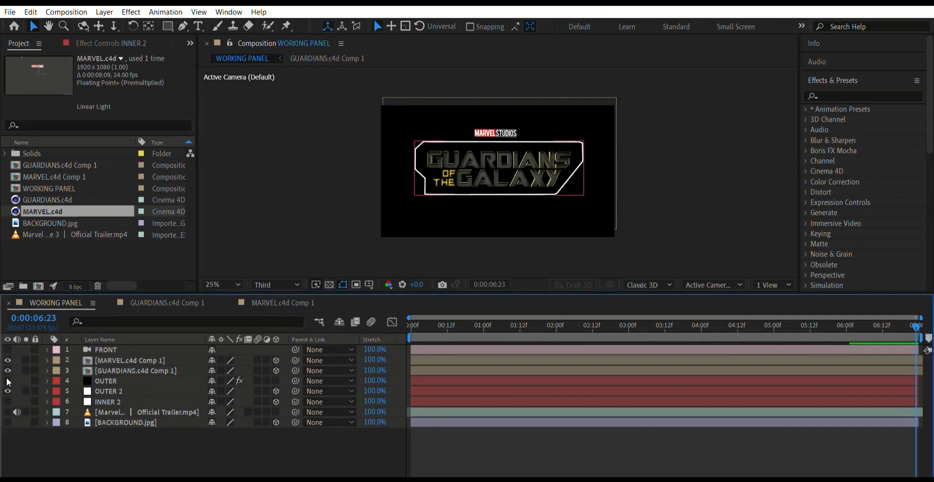
left_click(7, 400)
left_click(8, 401)
left_click(7, 391)
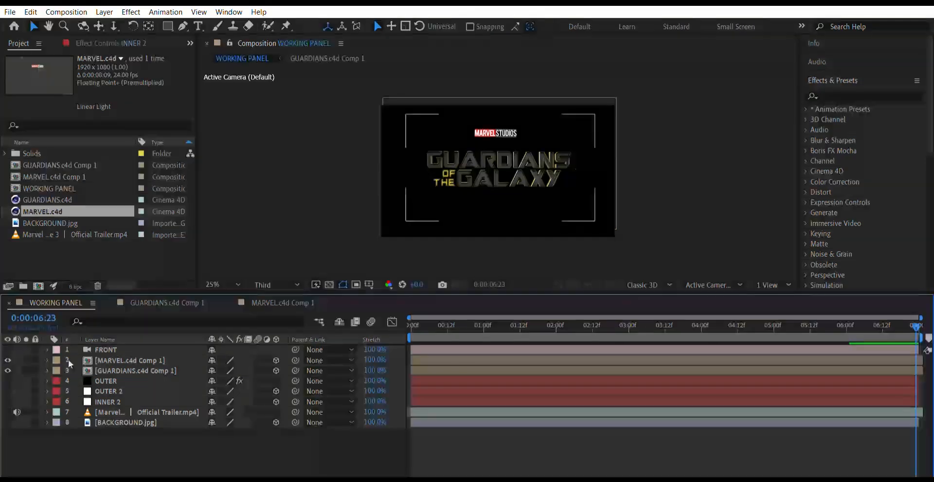
Make the OUTER and INNER 2 layers visible and check both frames around the title at 50%.
left_click(100, 378)
left_click(98, 420)
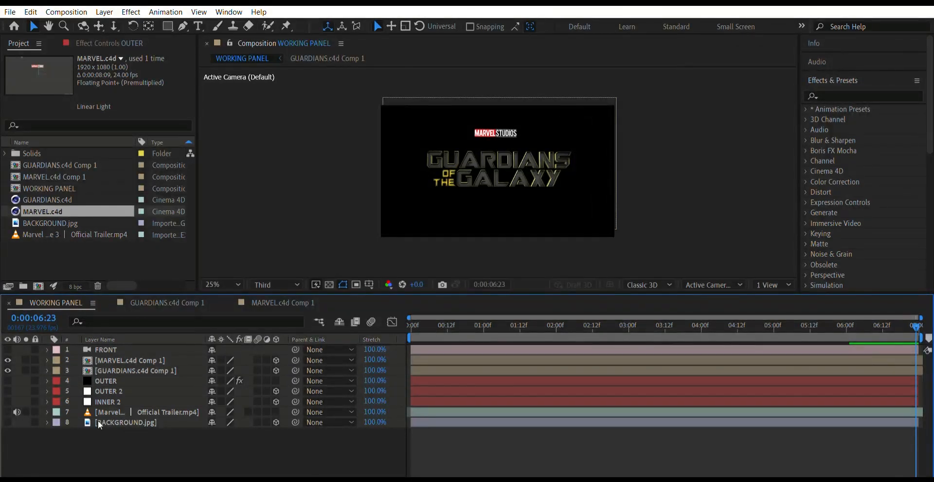
left_click(104, 370)
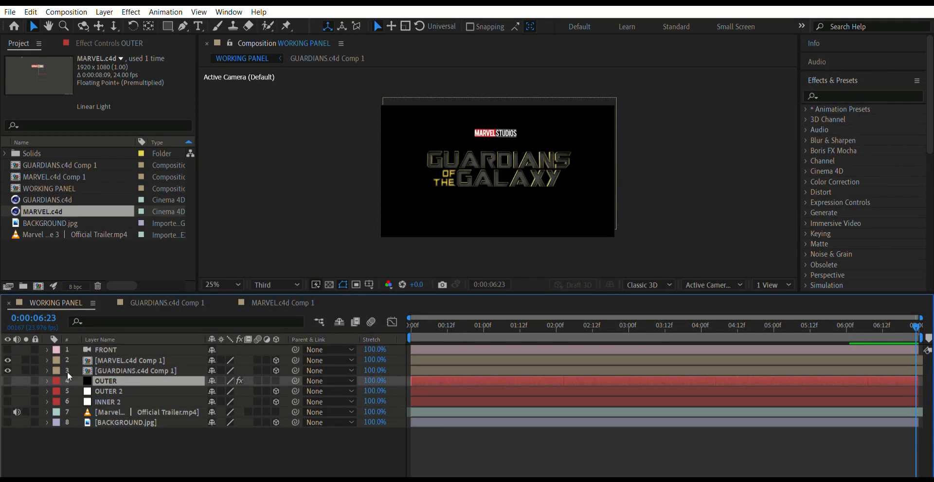
left_click(7, 380)
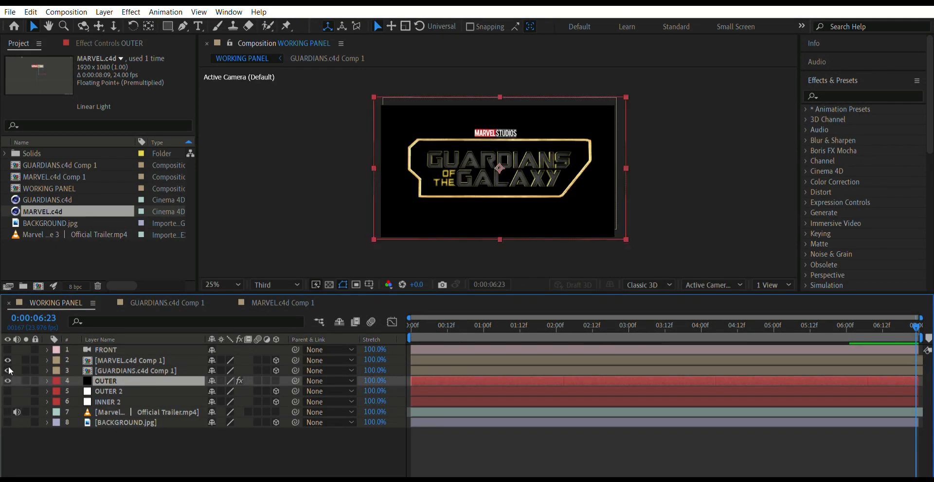
left_click(7, 401)
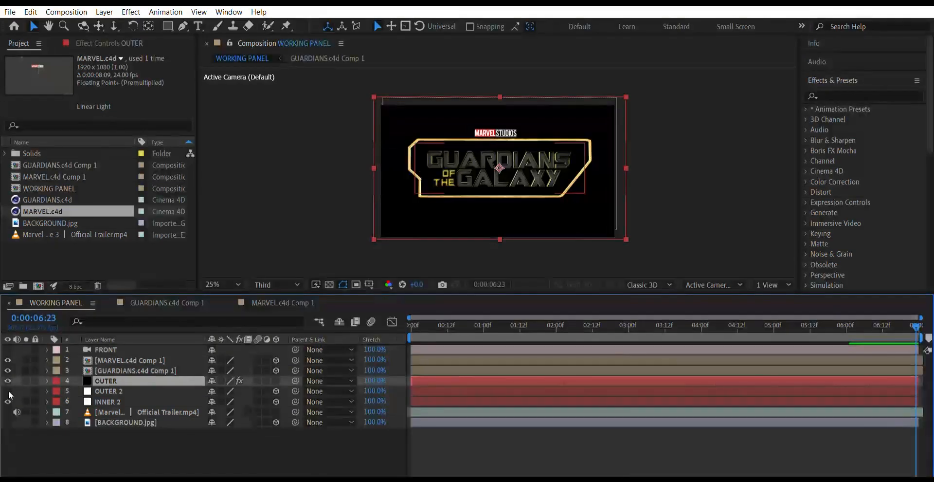
left_click(24, 439)
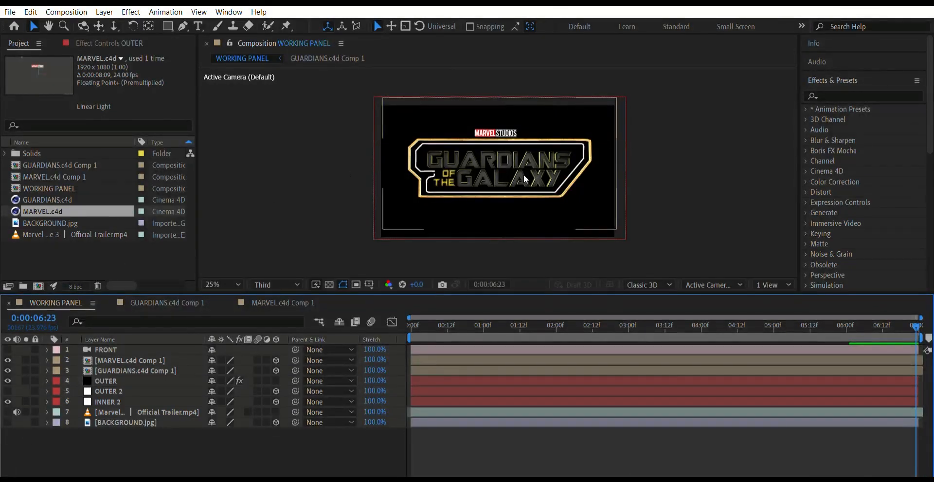
scroll(498, 157, "up", 2)
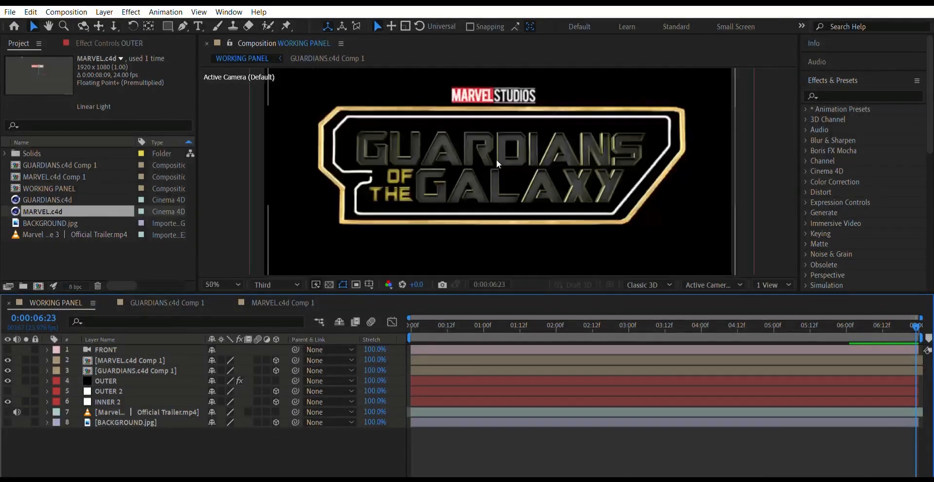
Compare the title with and without BACKGROUND.jpg, and leave the background layer visible.
left_click(8, 422)
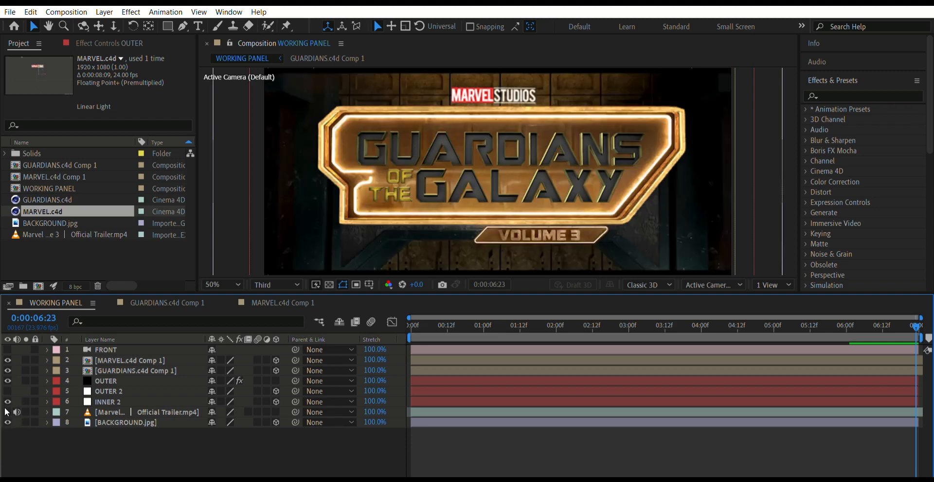
left_click(7, 421)
left_click(7, 422)
left_click(8, 422)
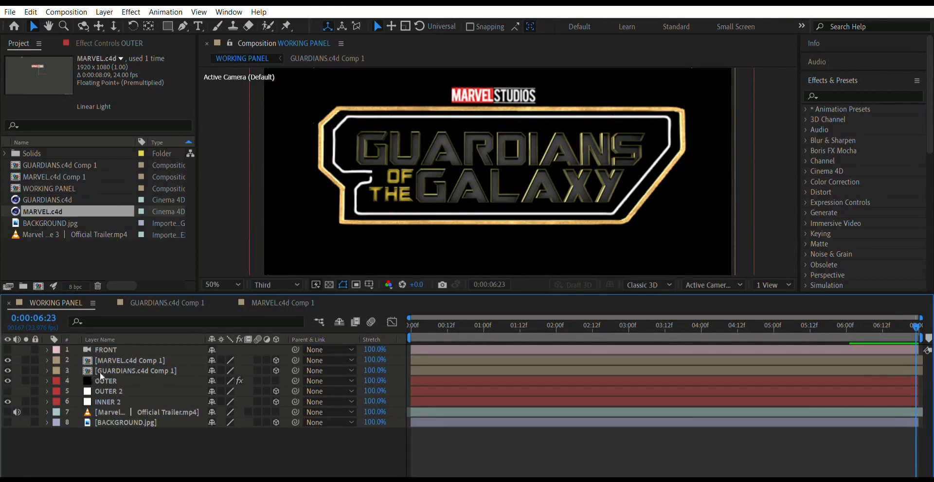
left_click(104, 421)
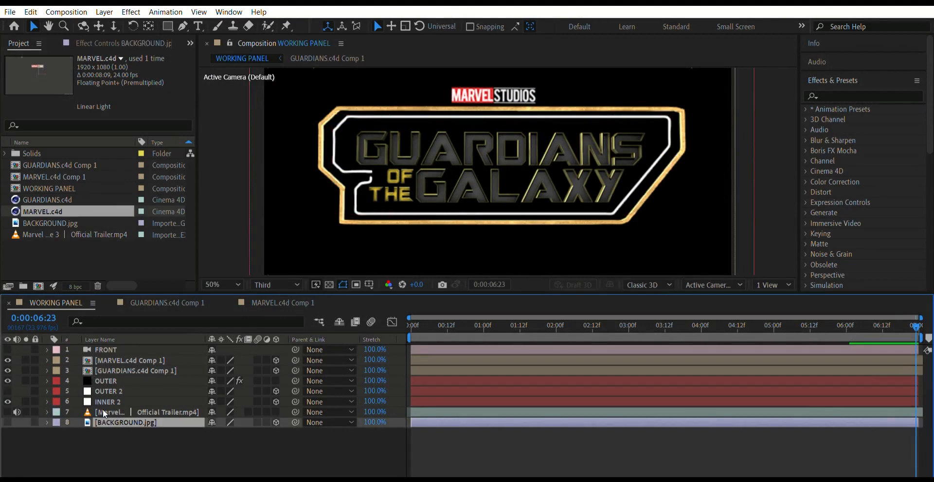
left_click(7, 422)
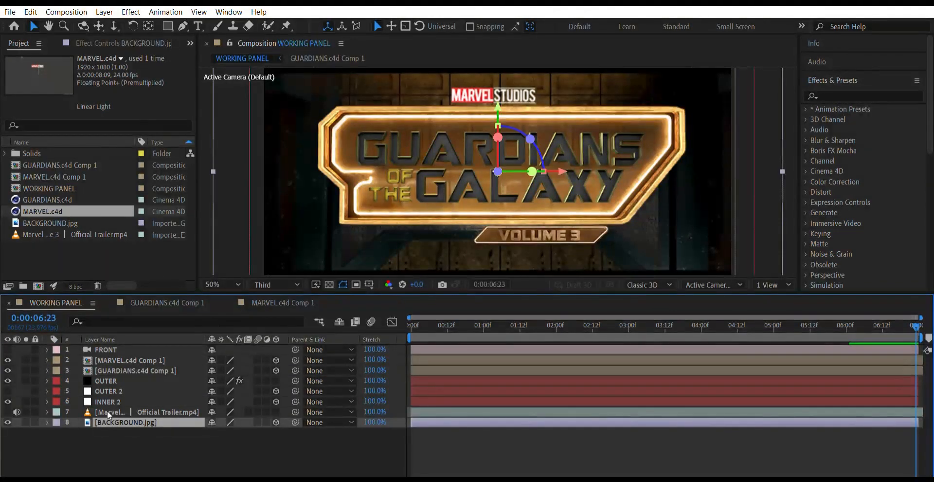
left_click(100, 427)
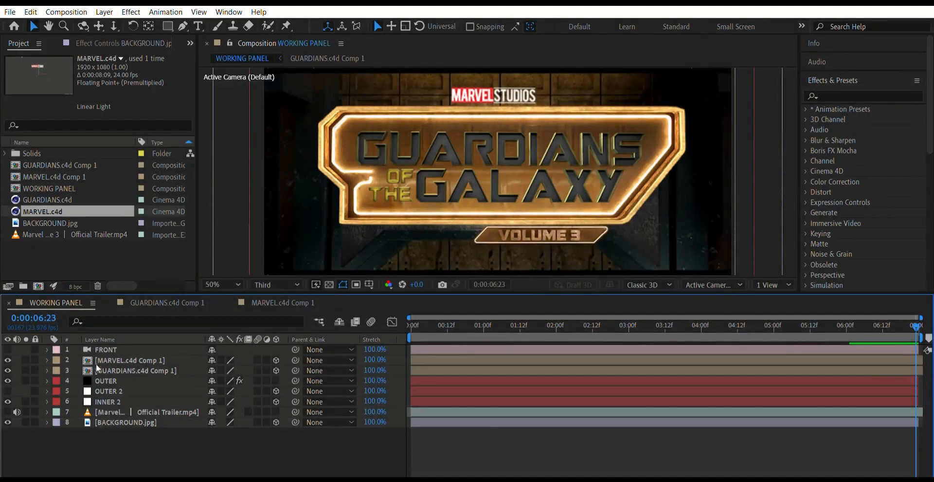
Examine the Element effect on the OUTER layer, checking OUTER 2 as the source of its Path Layer 1.
left_click(103, 381)
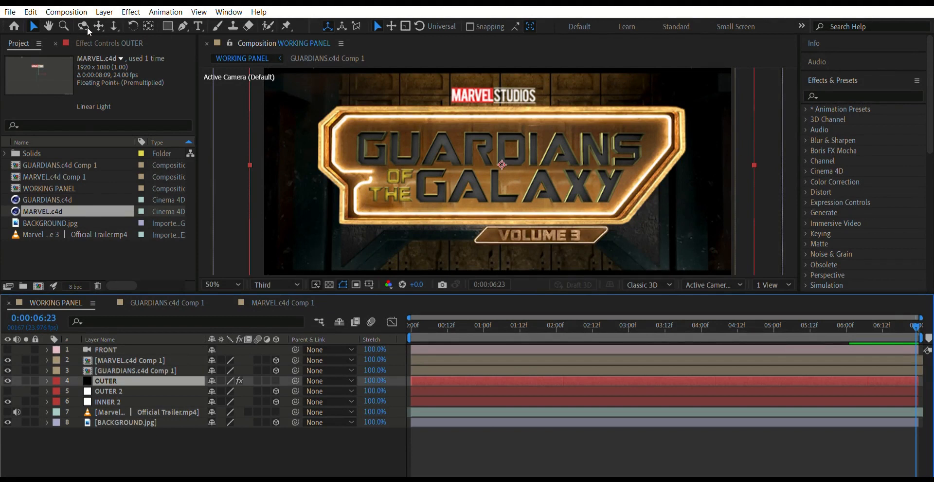
key("F3")
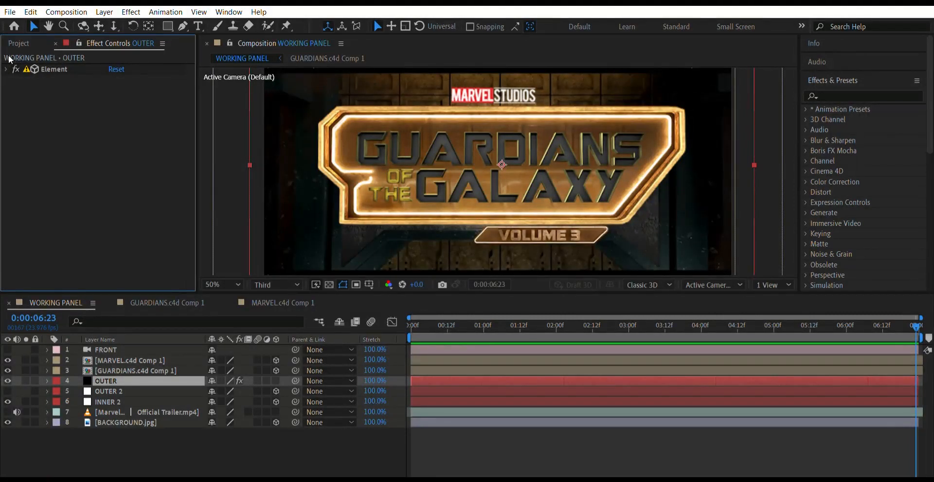
left_click(6, 69)
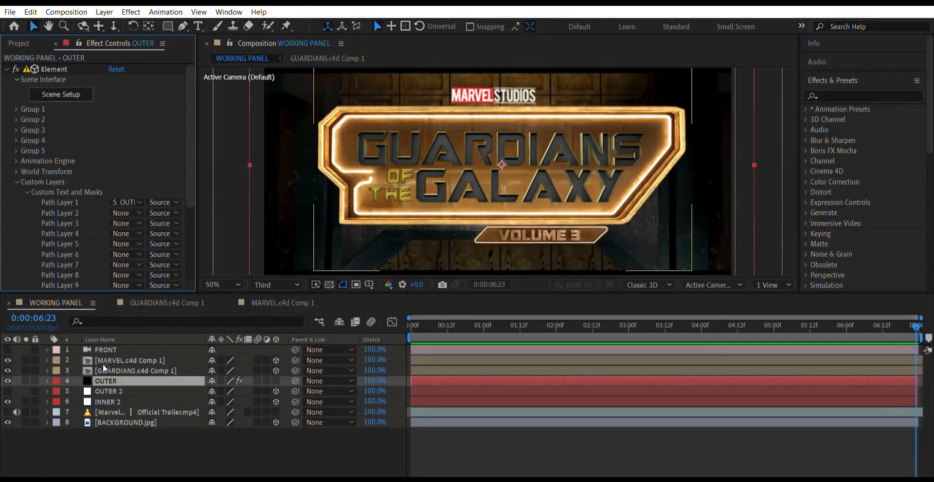
left_click(102, 389)
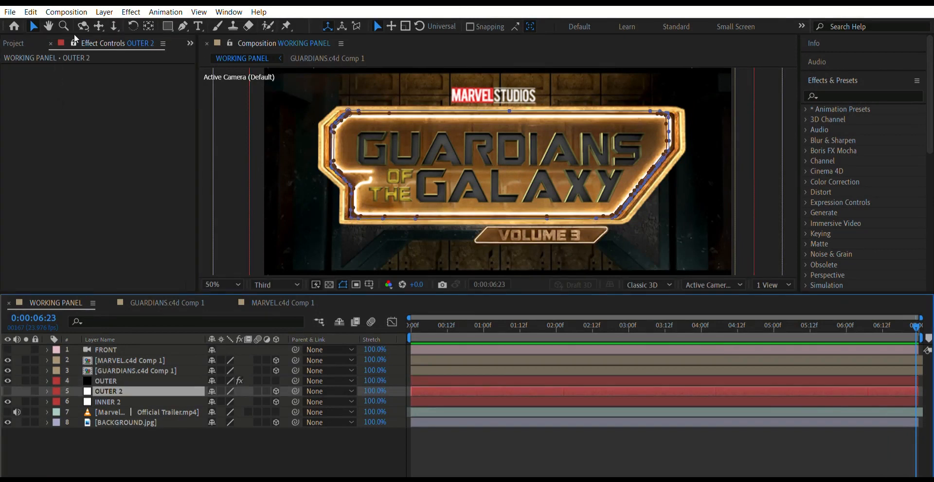
left_click(108, 380)
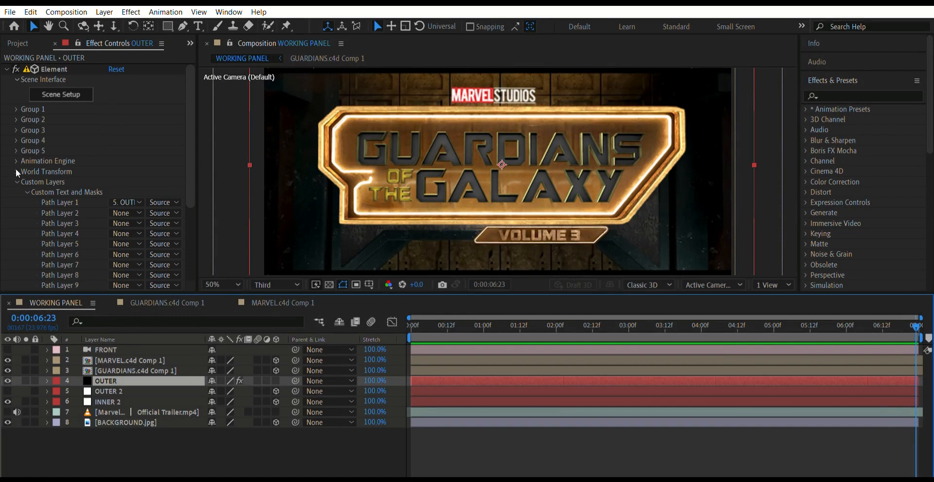
left_click(17, 181)
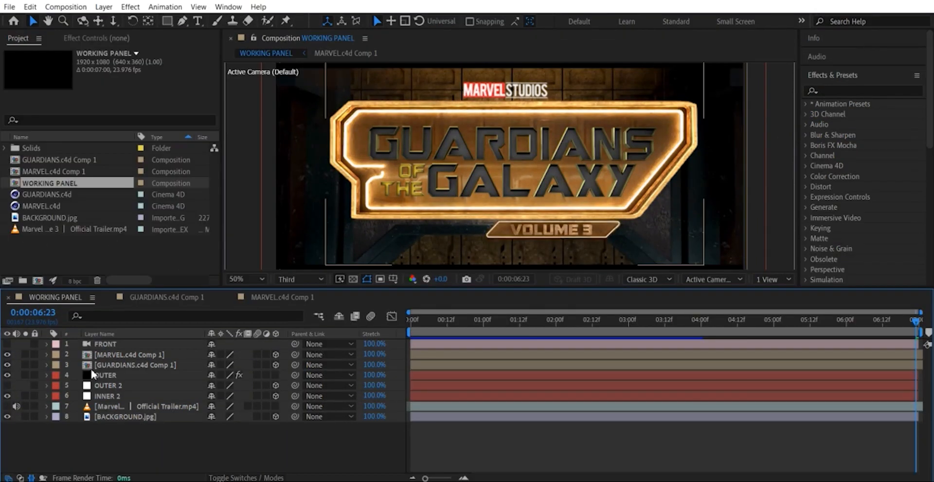
Open the Element Scene Setup of the OUTER layer in a maximized window.
left_click(118, 38)
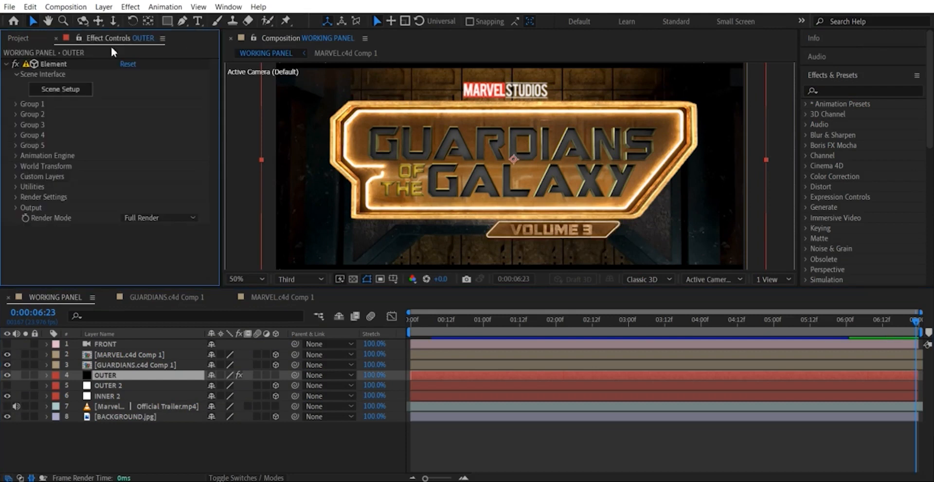
left_click(65, 89)
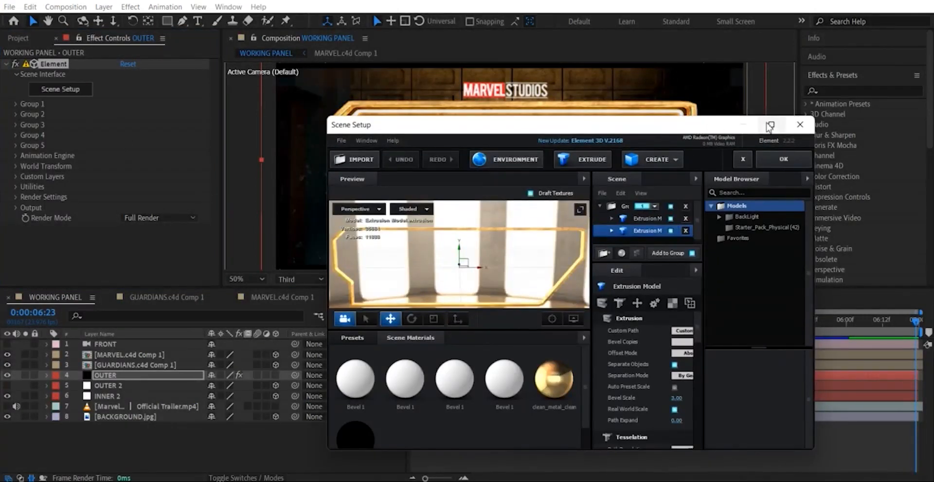
left_click(770, 126)
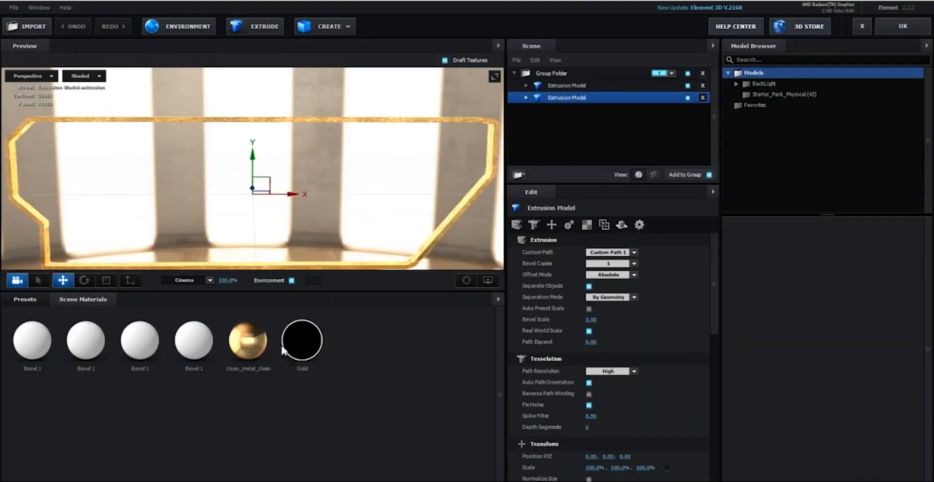
Try the Shop_blurred preset from V1_Environment on the gold frame scene, inspect it from other angles, and undo the environment change.
left_click_drag(314, 206, 389, 277)
left_click(30, 299)
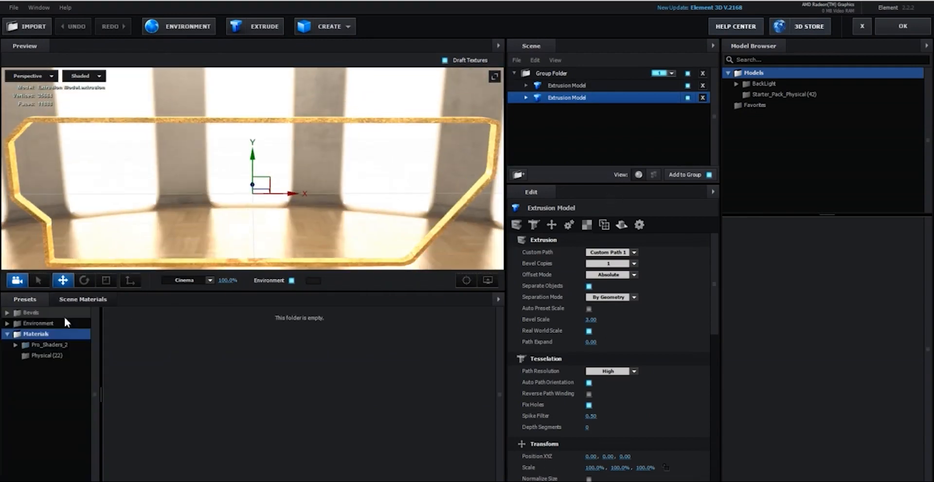
left_click(38, 323)
left_click(8, 323)
left_click(42, 355)
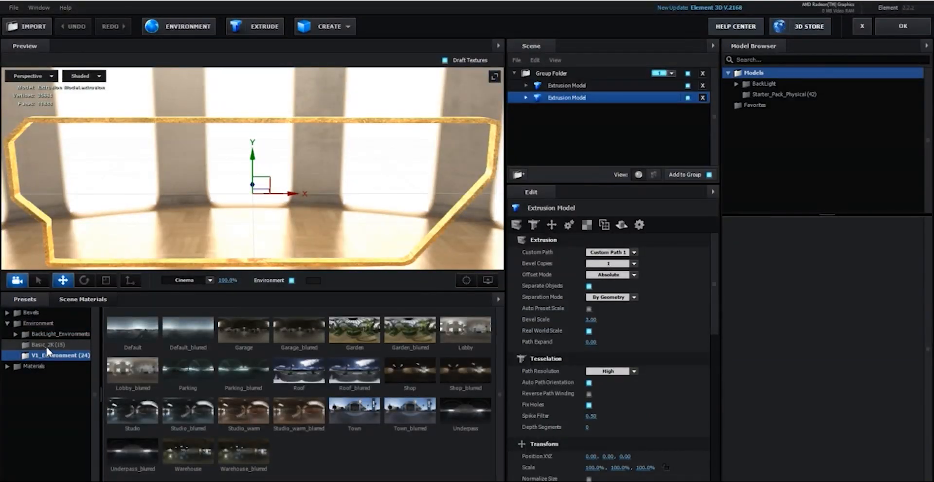
left_click(474, 371)
left_click_drag(362, 186, 509, 190)
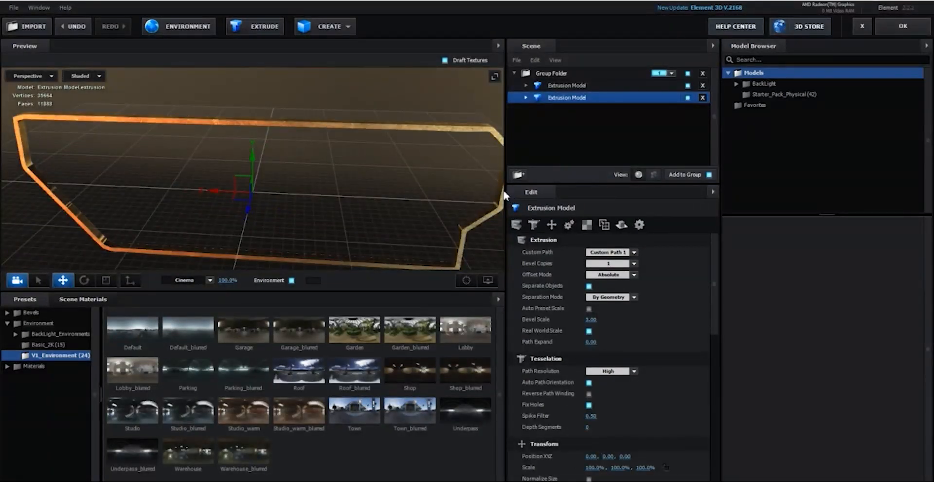
key("ctrl+z")
left_click_drag(366, 99, 521, 192)
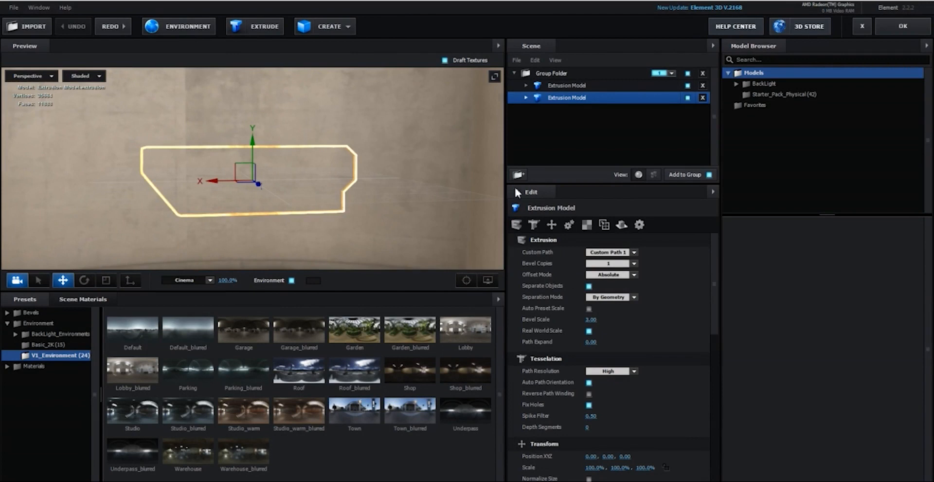
Delete the Extrusion Model that uses Custom Path 2 from the Group Folder, and keep Custom Path 1 on the remaining model.
left_click(558, 87)
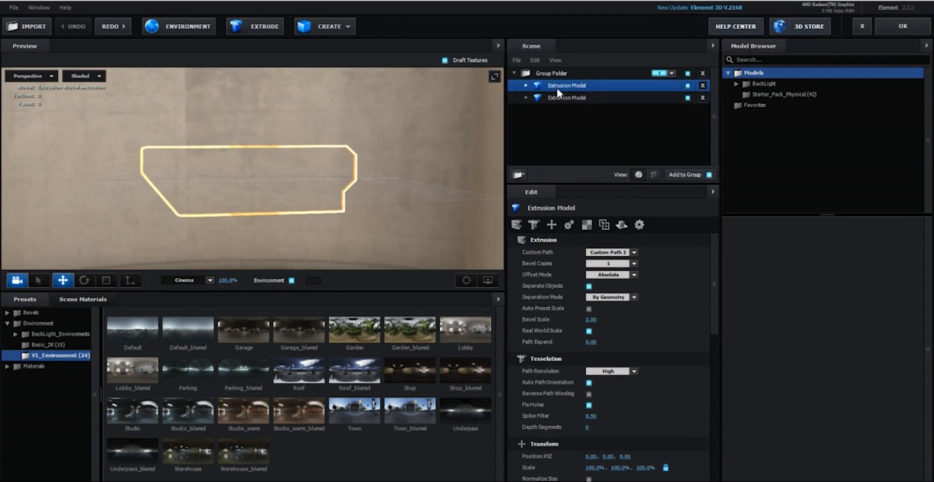
left_click(703, 85)
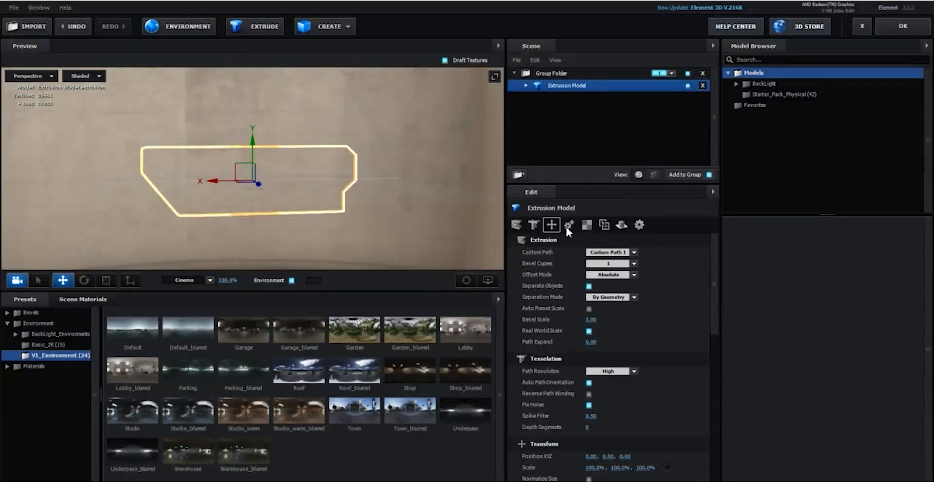
left_click(632, 252)
left_click(636, 268)
left_click_drag(348, 209, 490, 238)
left_click(627, 252)
left_click(608, 257)
left_click_drag(347, 180, 410, 182)
Browse the Metal materials in the Pro_Shaders_2 preset collection.
left_click(57, 365)
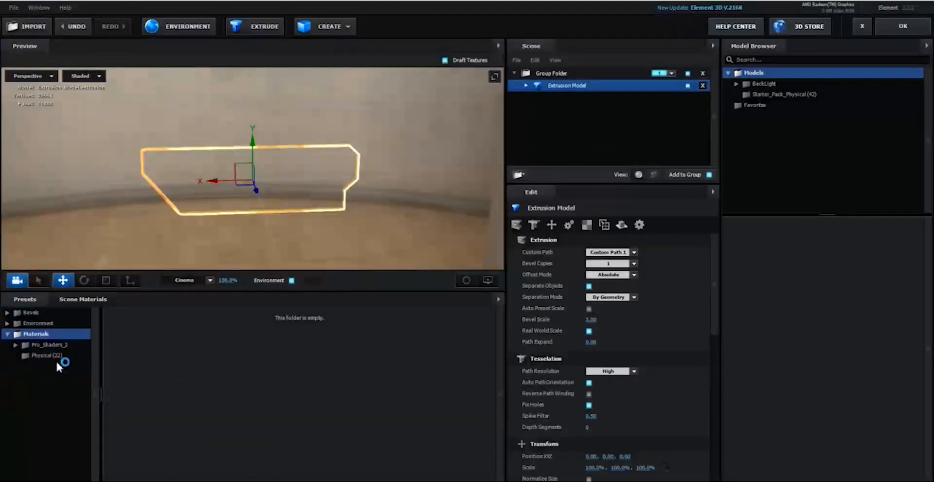
left_click(56, 345)
scroll(52, 396, "down", 1)
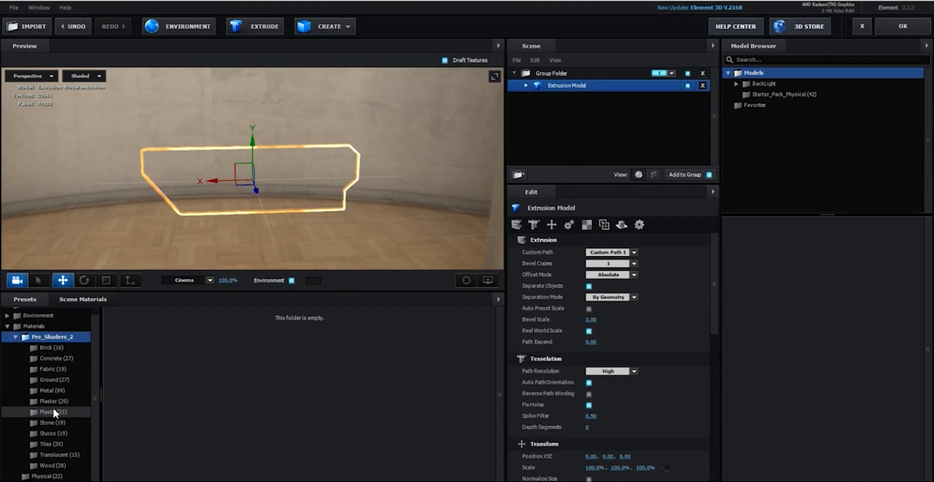
scroll(48, 333, "up", 1)
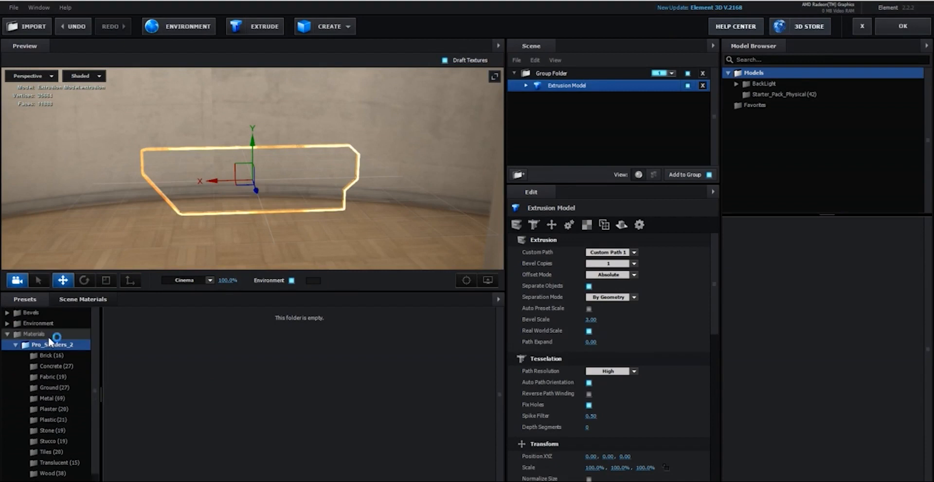
left_click(56, 396)
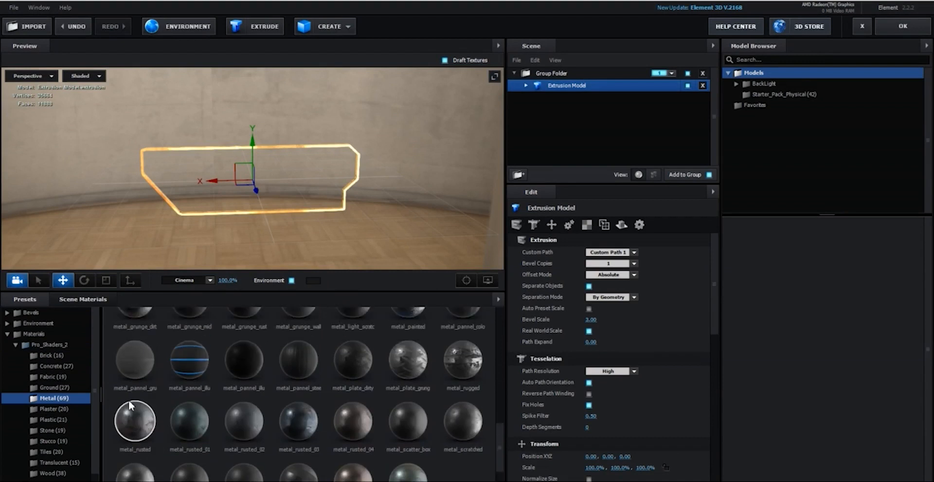
Examine the clean_metal_clean_gold scene material and its Standard Shader type, viewing the gold frame from several angles.
left_click(66, 299)
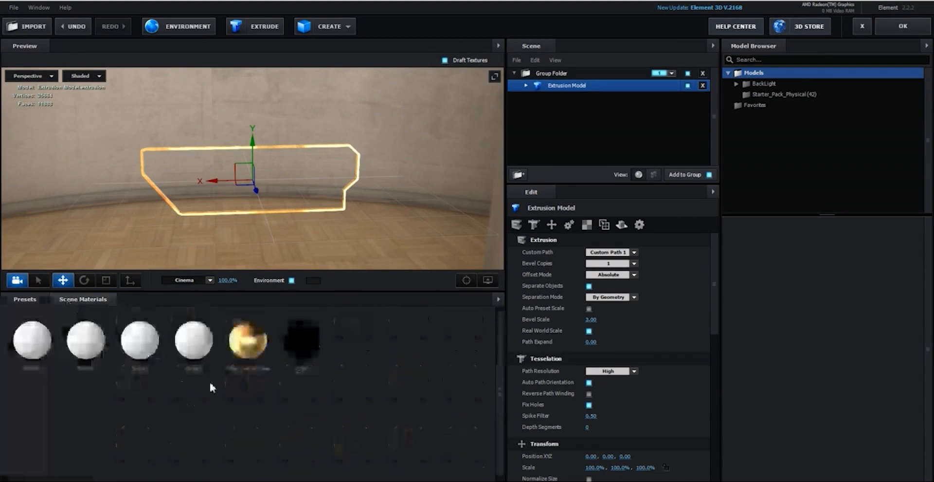
left_click(248, 341)
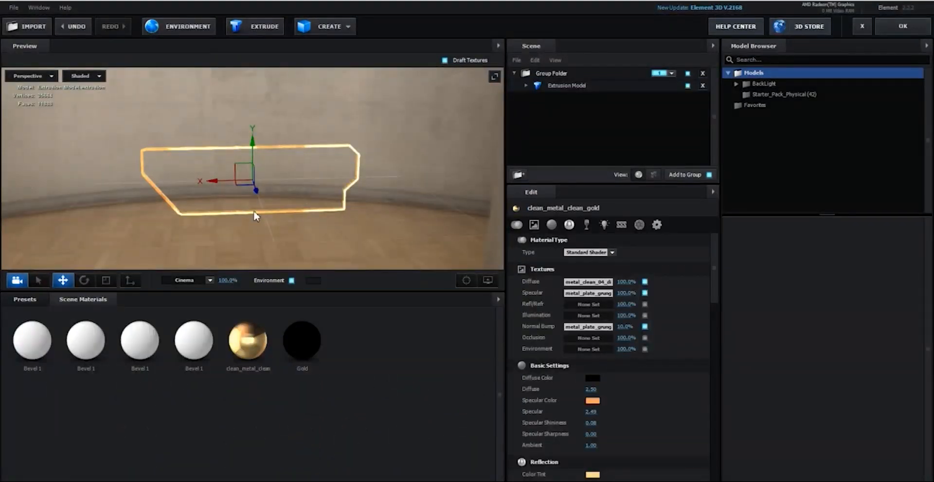
left_click_drag(345, 208, 394, 226)
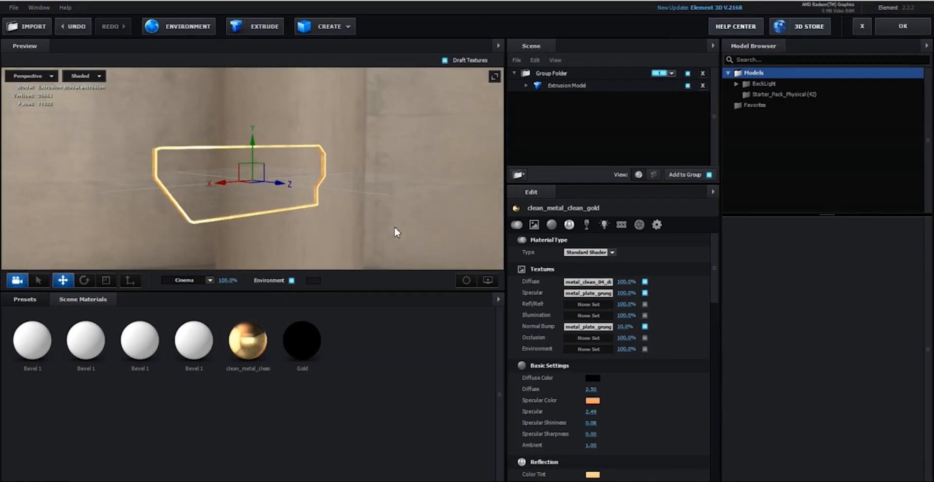
left_click(614, 255)
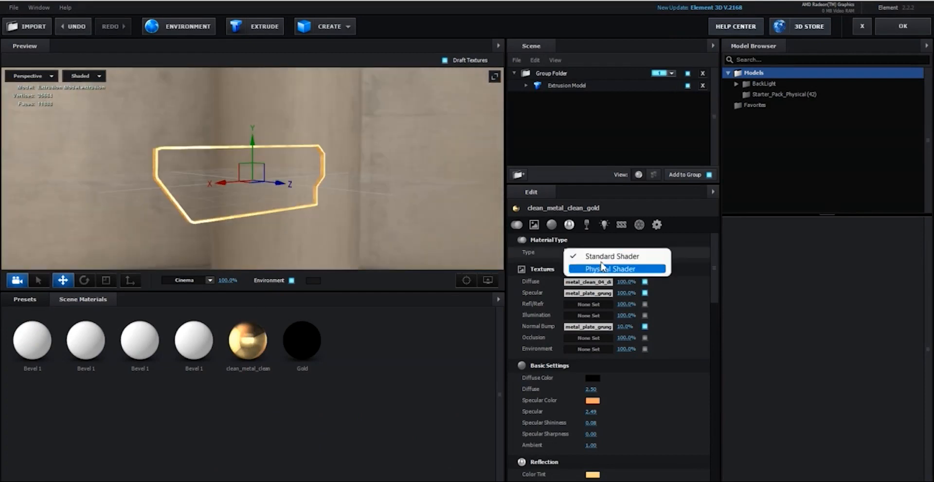
left_click(603, 256)
left_click_drag(344, 232, 175, 214)
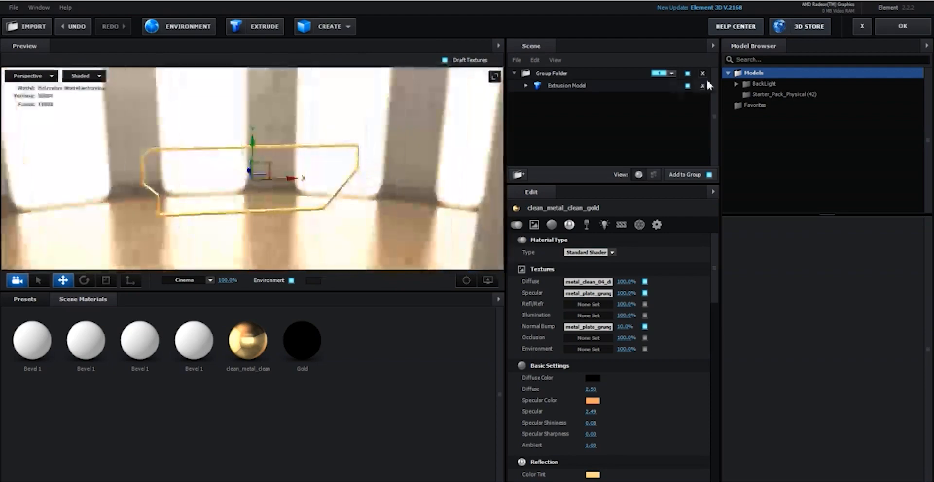
Accept the Element scene setup and fit the WORKING PANEL composition in the viewer.
left_click(906, 27)
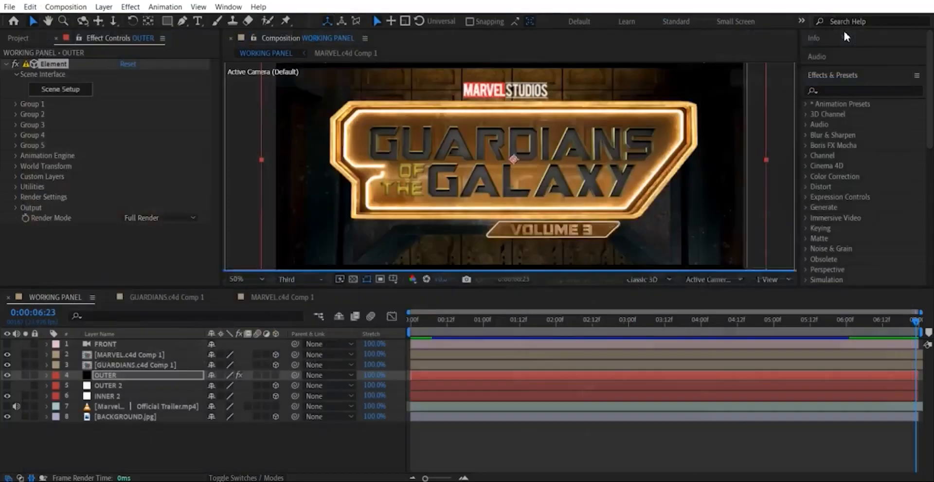
left_click(258, 452)
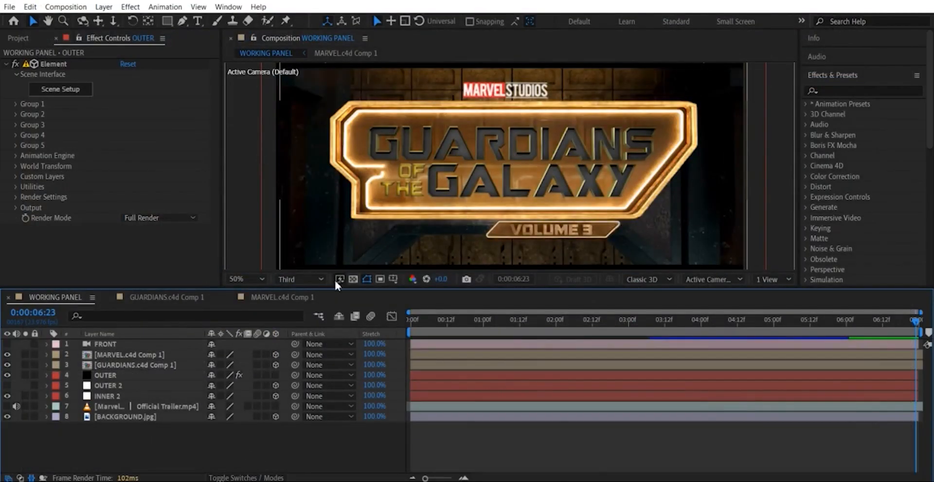
left_click(254, 281)
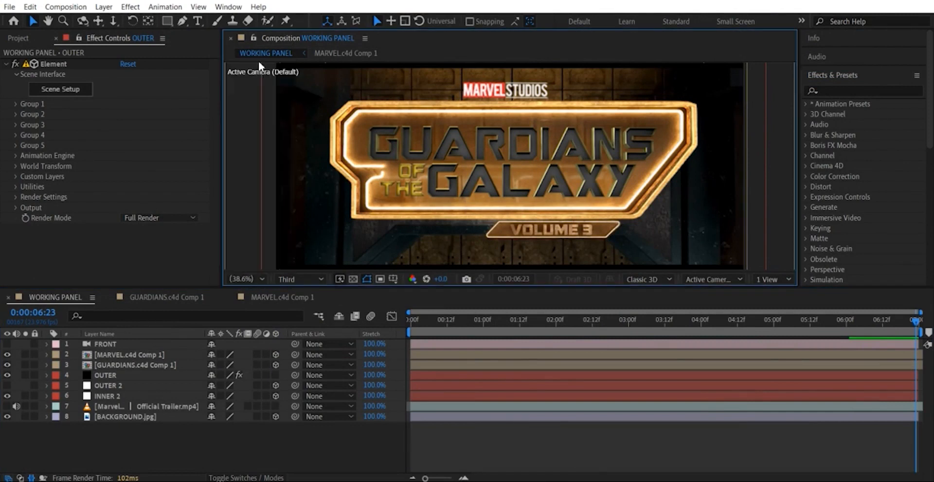
left_click(258, 59)
Isolate the gold OUTER frame by hiding INNER 2, GUARDIANS.c4d Comp 1 and MARVEL.c4d Comp 1, and compare it with and without BACKGROUND.jpg.
left_click(166, 433)
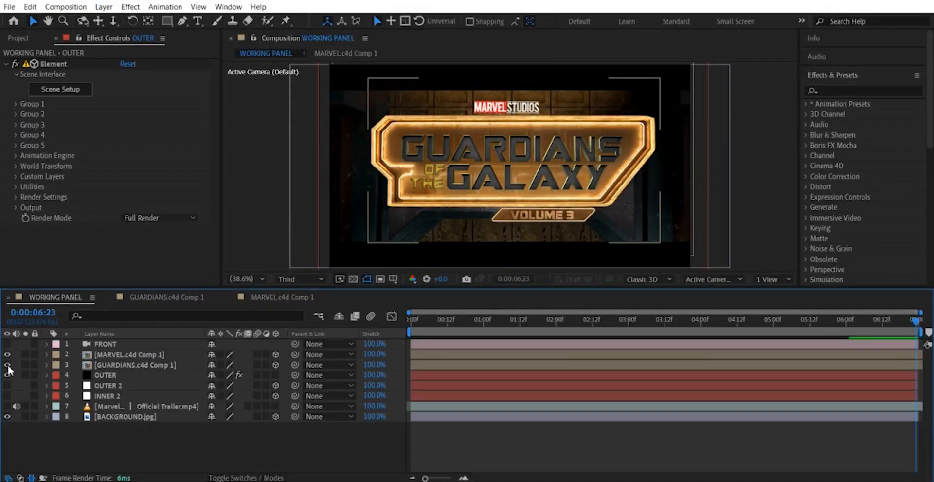
left_click(7, 364)
left_click(6, 354)
left_click(7, 416)
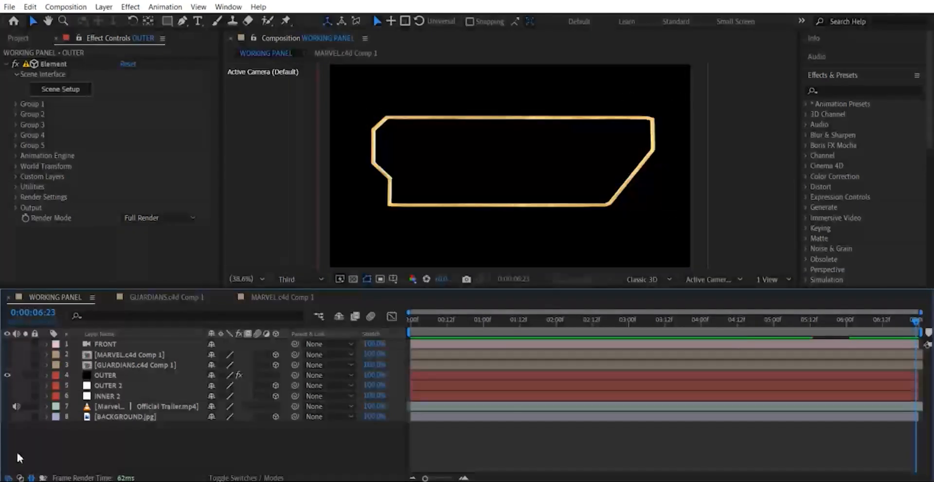
left_click(7, 415)
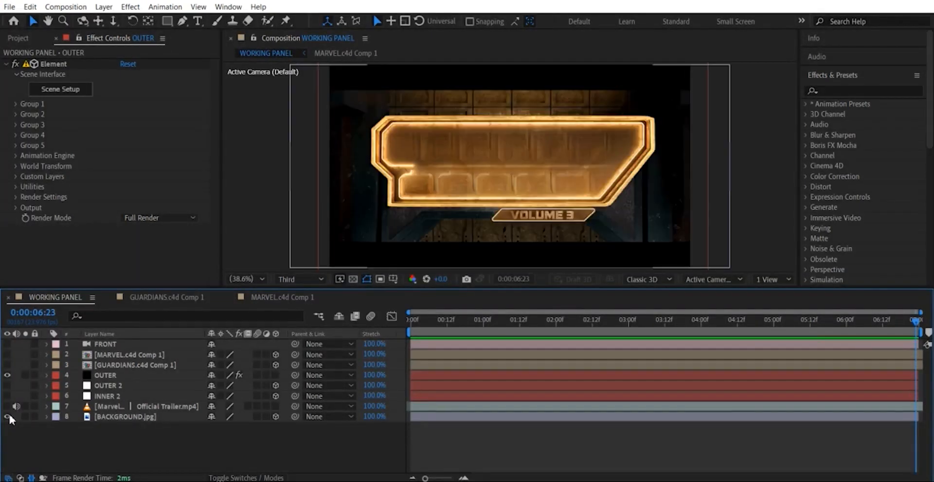
left_click(8, 414)
left_click(8, 415)
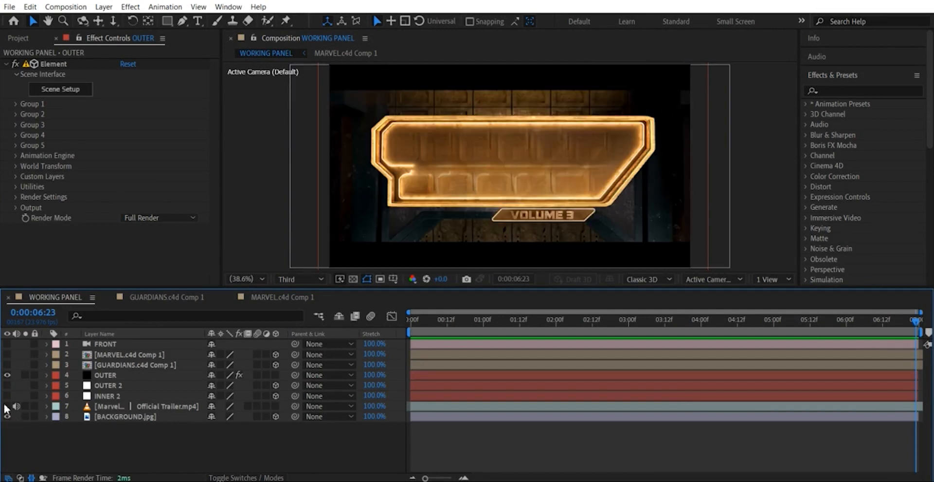
Show the INNER 2, GUARDIANS.c4d Comp 1, MARVEL.c4d Comp 1 and FRONT camera layers, and check the frame at 0:00:06:06.
left_click(7, 395)
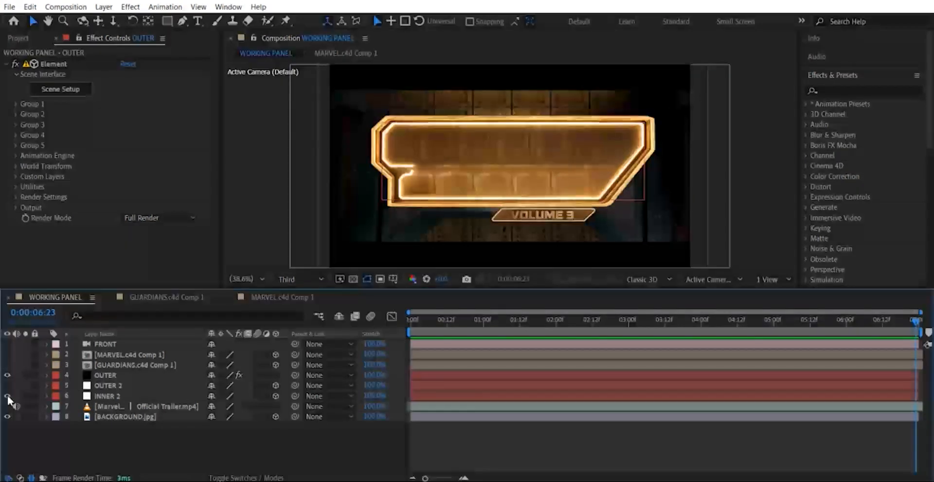
left_click(8, 365)
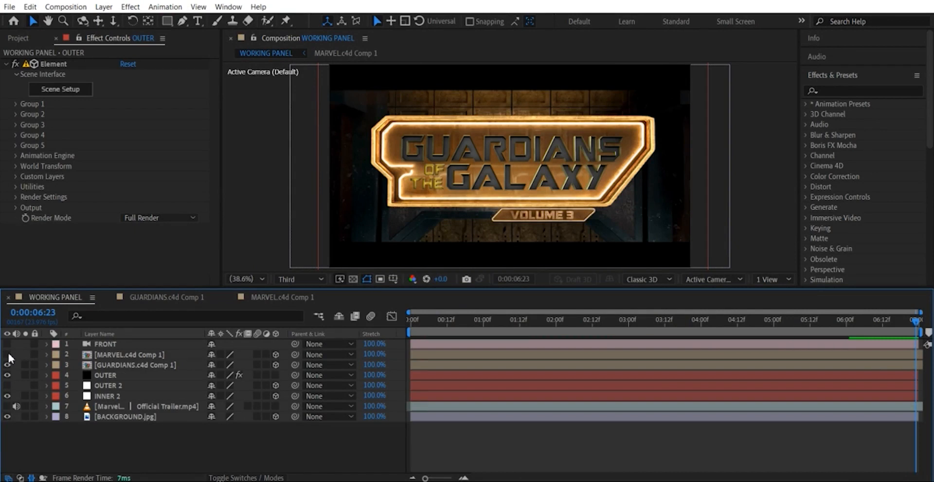
left_click(8, 354)
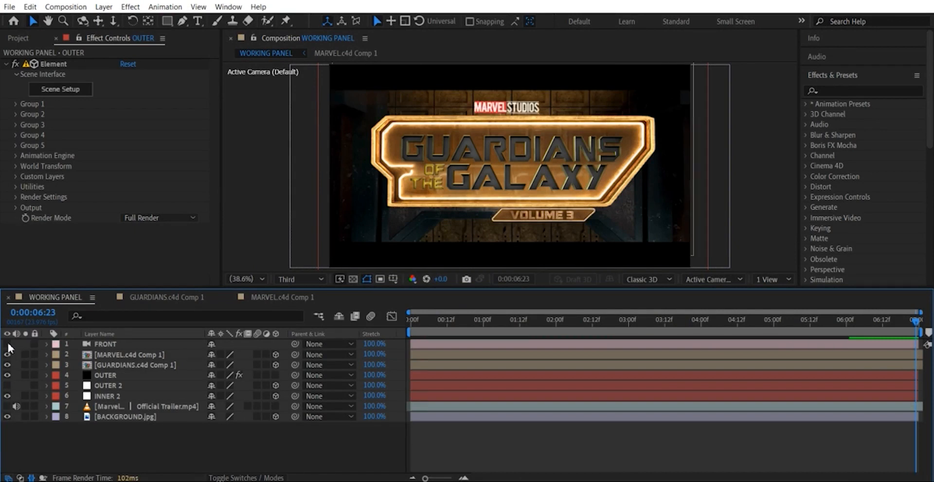
left_click(7, 343)
left_click(866, 321)
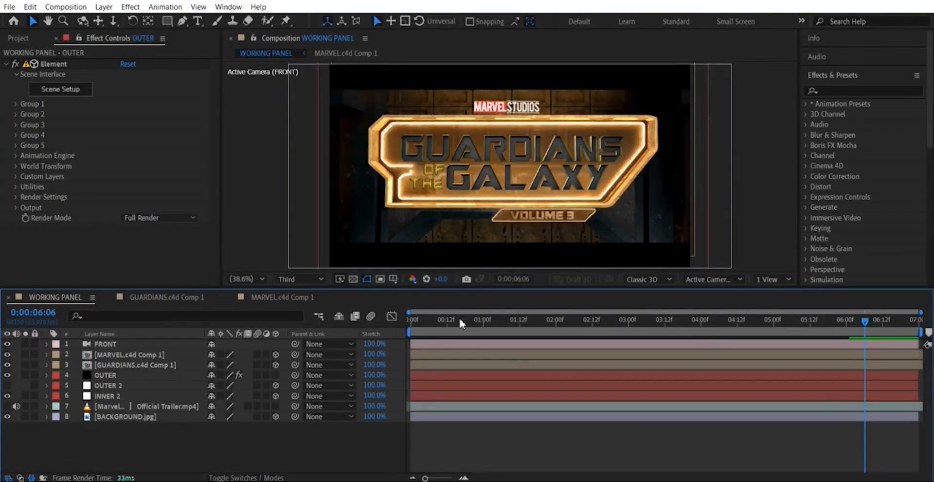
Examine the FRONT camera's movement in a four-view layout, scrubbing through the animation to 0:00:06:23.
left_click(109, 341)
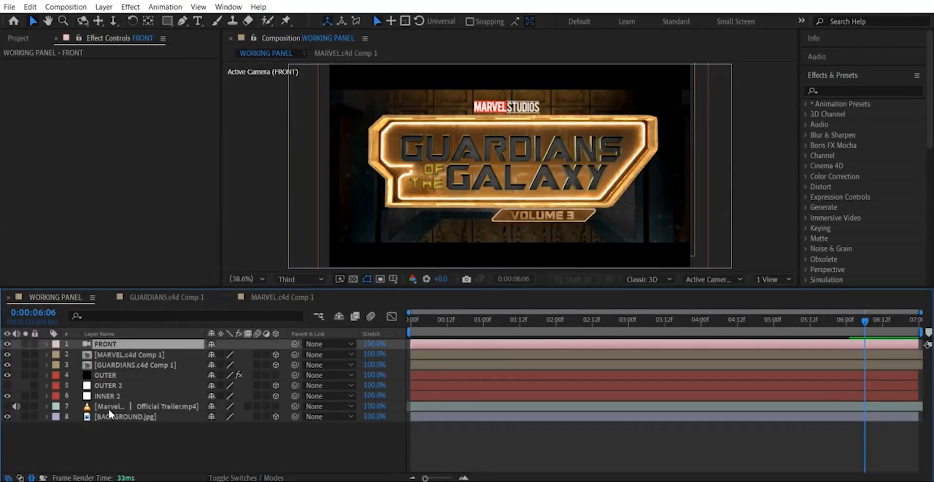
left_click(773, 279)
left_click(768, 311)
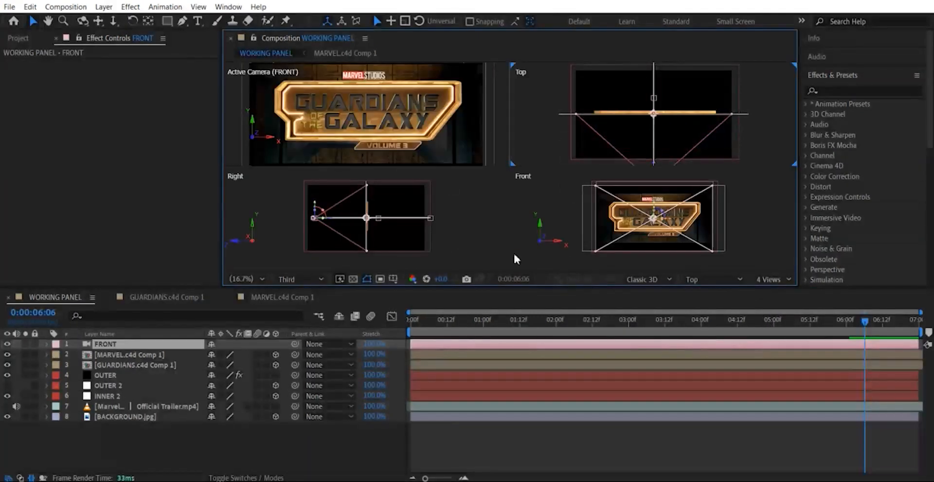
scroll(446, 248, "down", 1)
left_click_drag(835, 317, 915, 337)
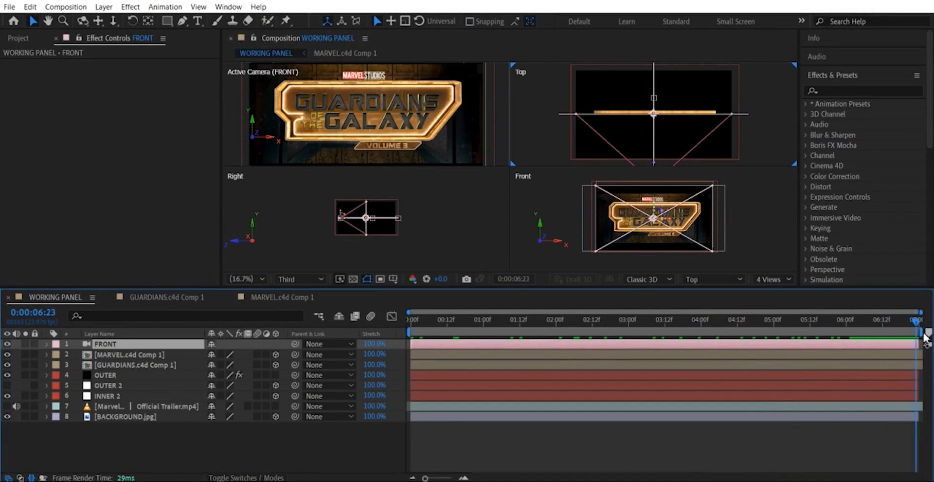
Enable motion blur for the WORKING PANEL composition and preview the animation in the four views.
left_click(375, 317)
left_click(474, 320)
key("space")
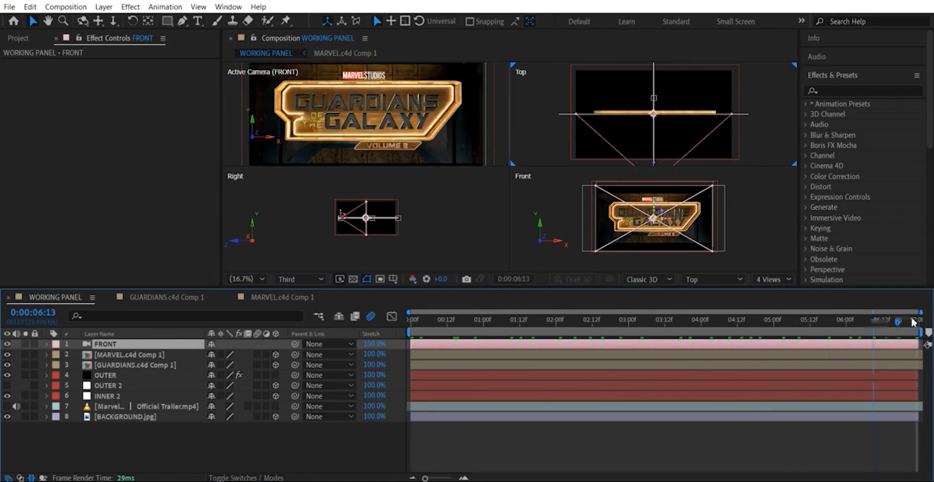
left_click(300, 450)
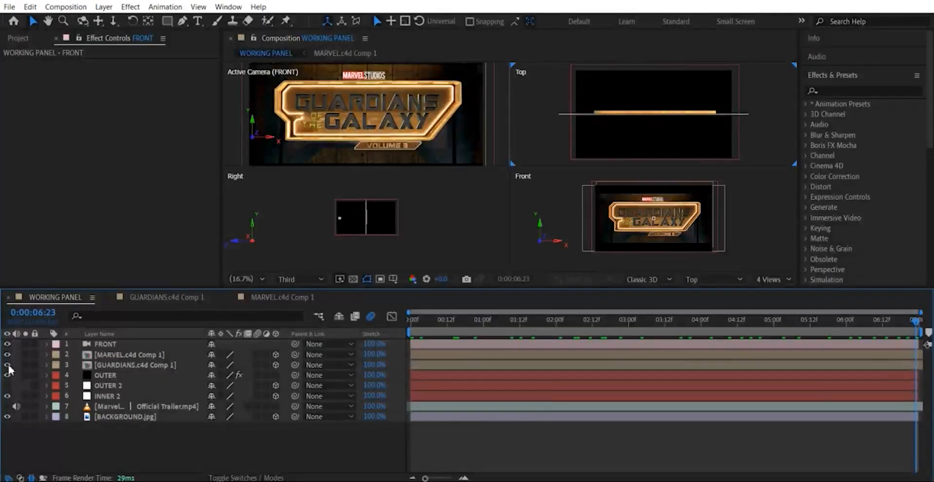
Inspect the placement of GUARDIANS.c4d Comp 1, MARVEL.c4d Comp 1 and the FRONT camera in the four views.
left_click(110, 365)
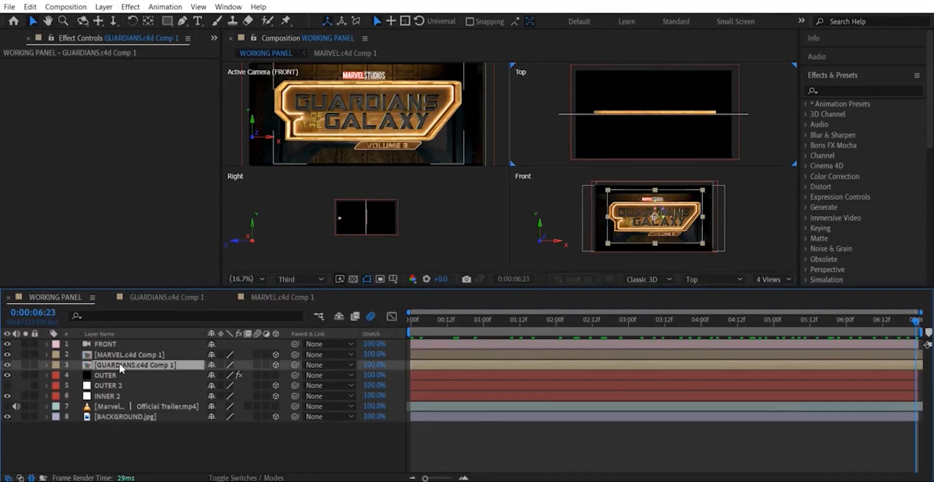
left_click(126, 356)
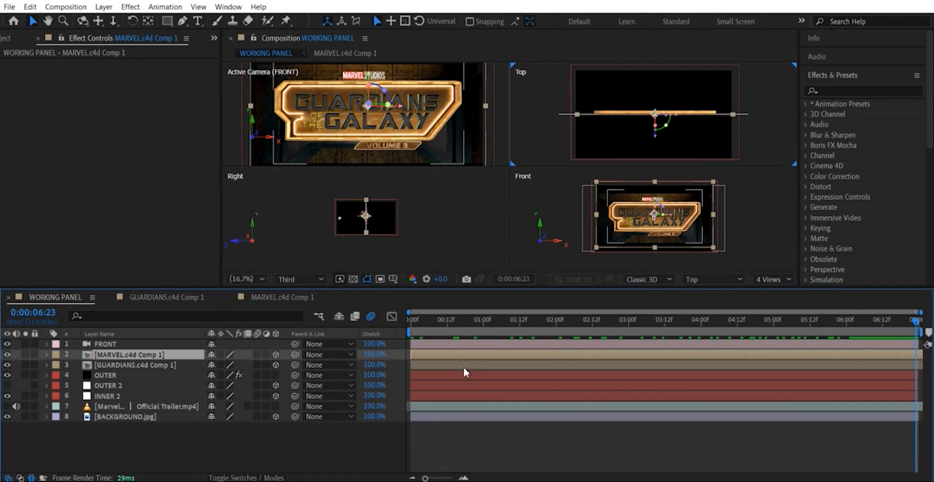
left_click(106, 343)
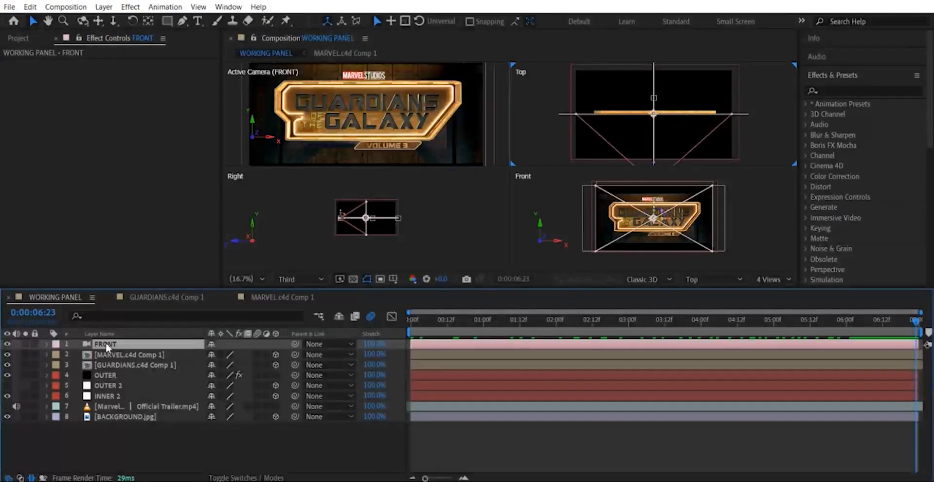
Return the composition to a single view and preview the title animation from 0:00:00:00.
left_click(788, 279)
left_click(777, 293)
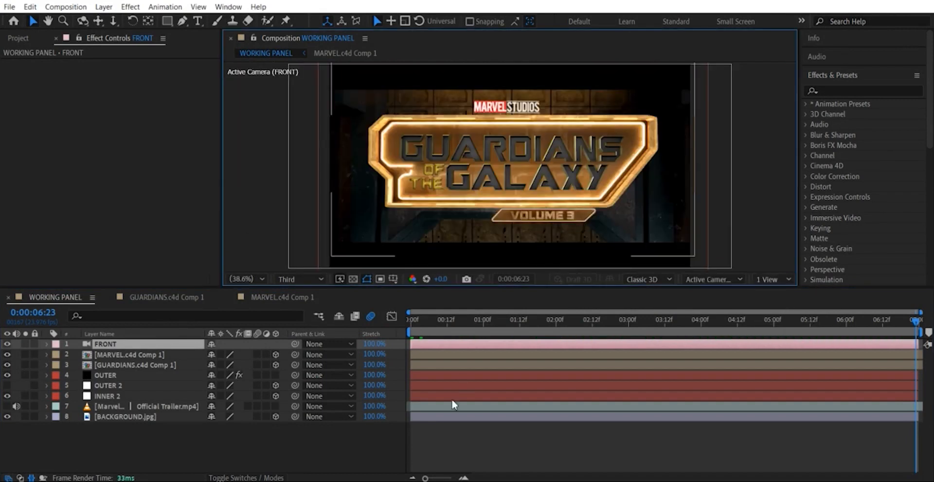
left_click_drag(459, 320, 349, 339)
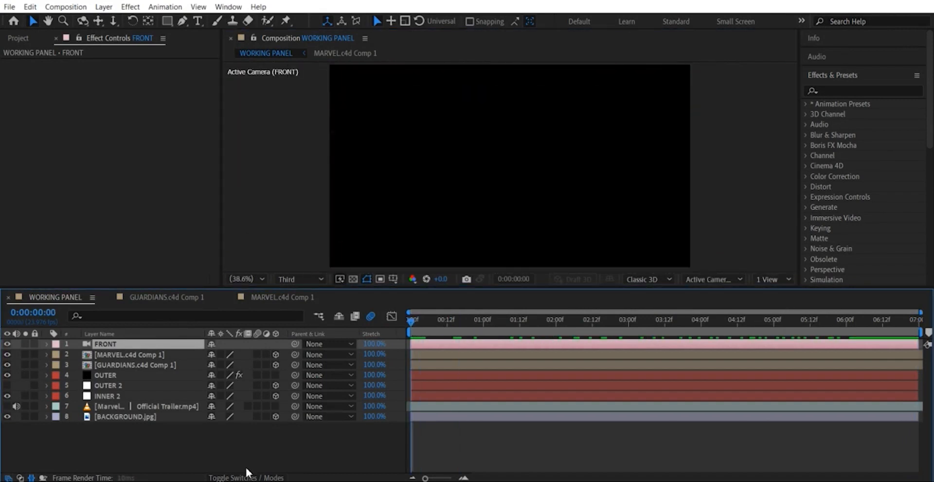
key("space")
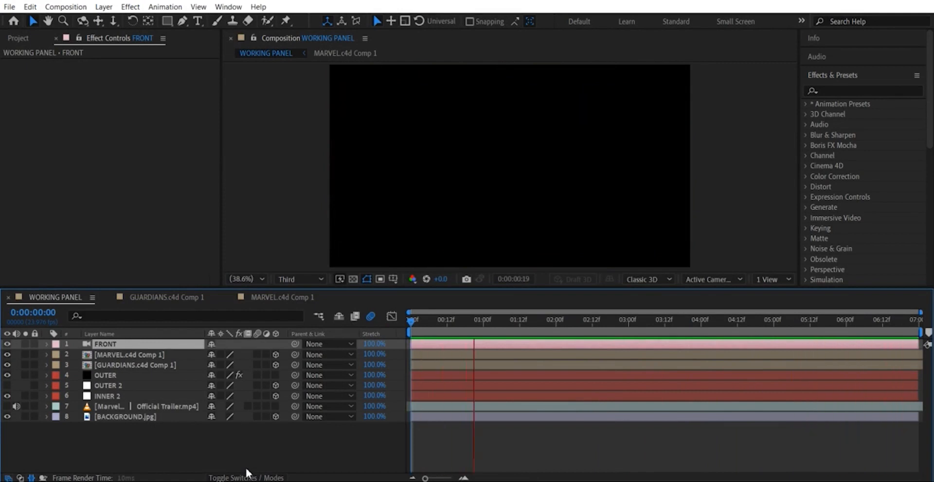
left_click(90, 426)
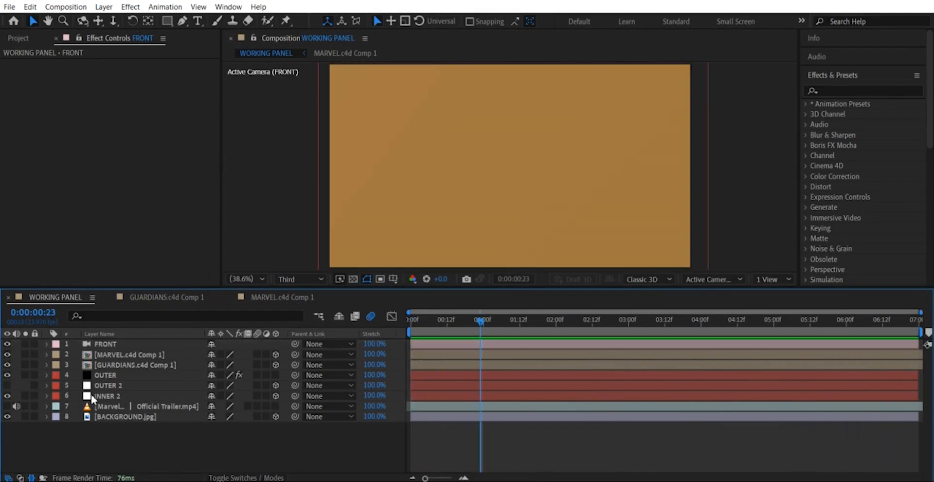
Select the INNER 2 layer, move to 0:00:06:01 and try to apply the Flicker Exposure preset.
left_click(91, 395)
left_click_drag(606, 321, 707, 313)
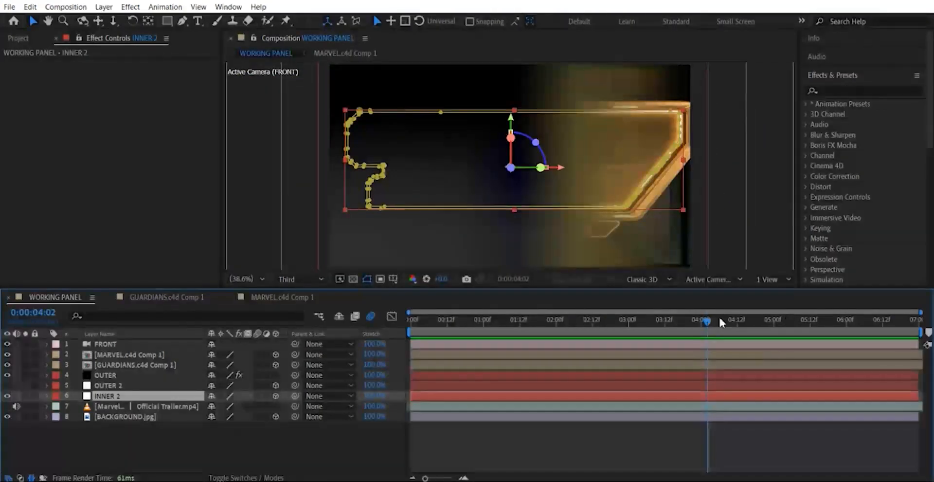
left_click_drag(709, 321, 851, 330)
left_click(858, 87)
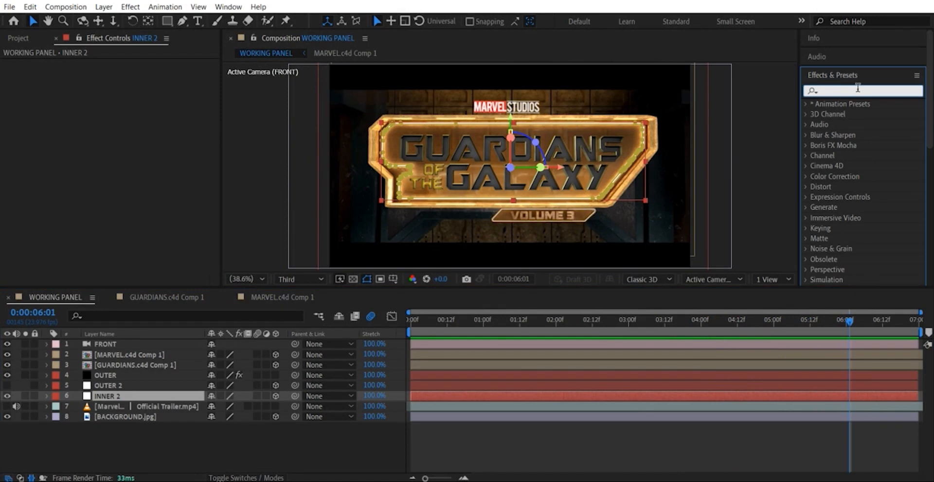
type("flicker")
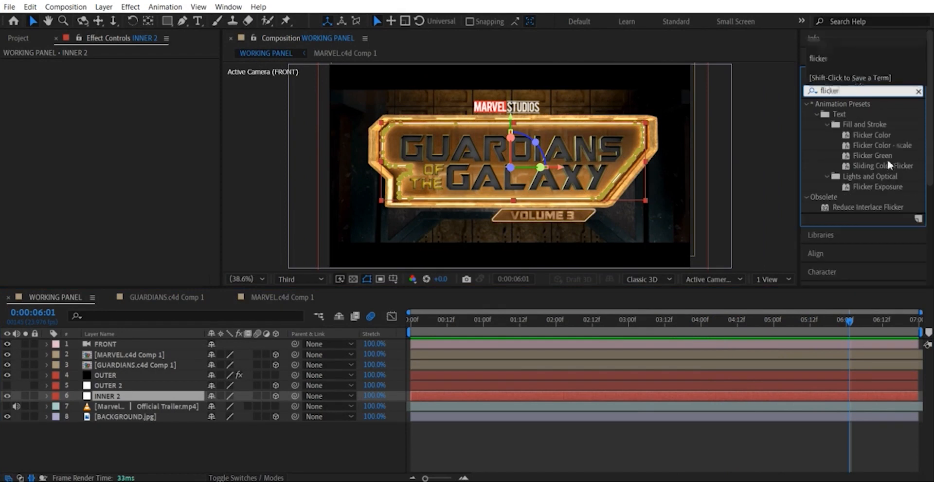
left_click_drag(863, 183, 65, 176)
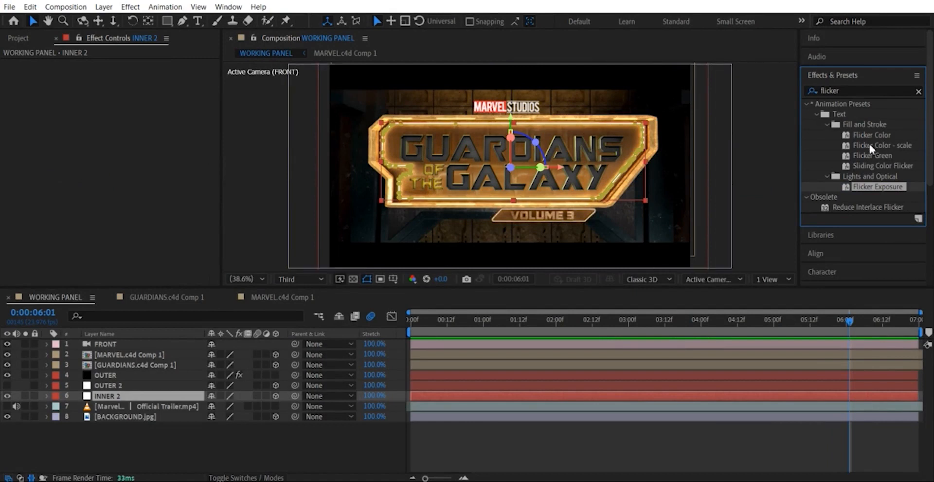
Try the Reduce Interlace Flicker effect on INNER 2, test its Softness and remove the effect.
left_click_drag(837, 208, 46, 176)
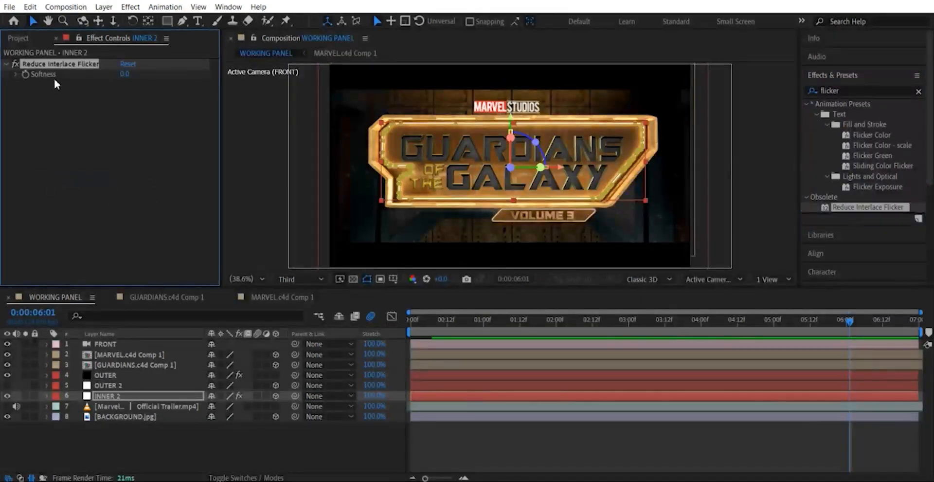
left_click_drag(125, 73, 237, 75)
left_click_drag(110, 103, 39, 113)
key("Delete")
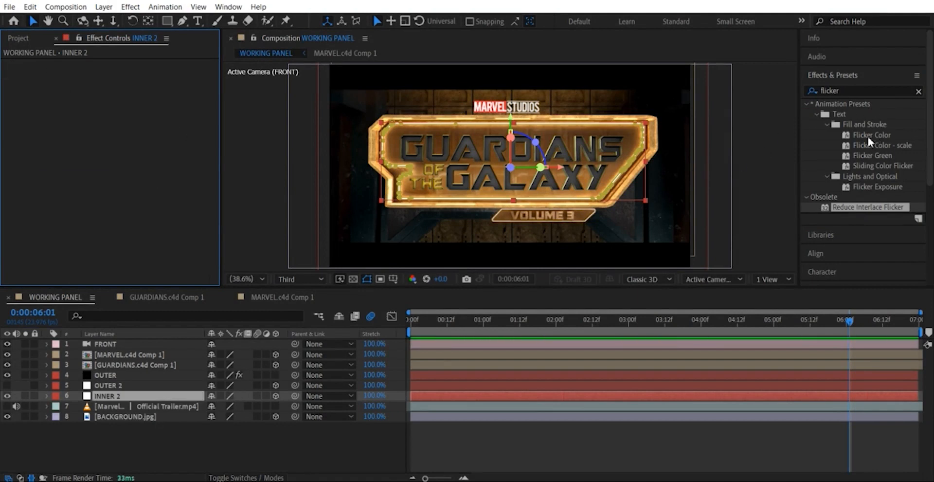
Try the Flicker Color preset on INNER 2 and clear the flicker effect search.
left_click_drag(865, 134, 86, 116)
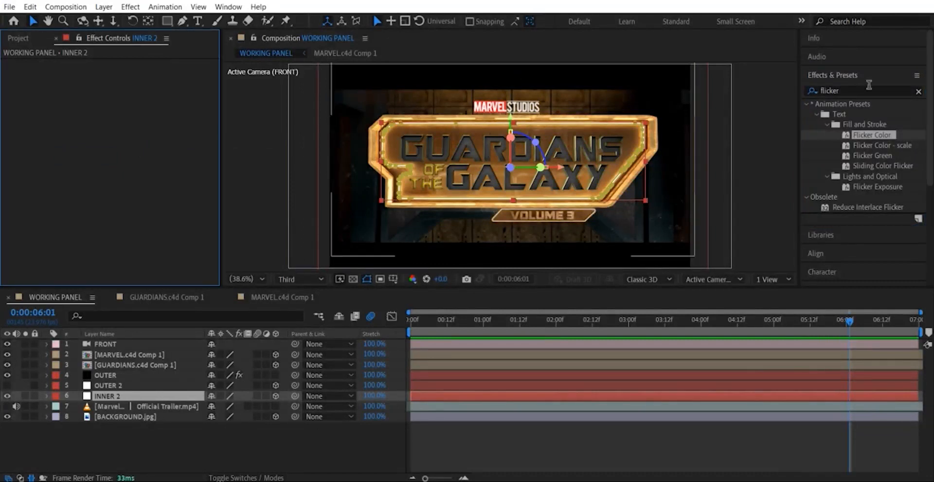
left_click(919, 92)
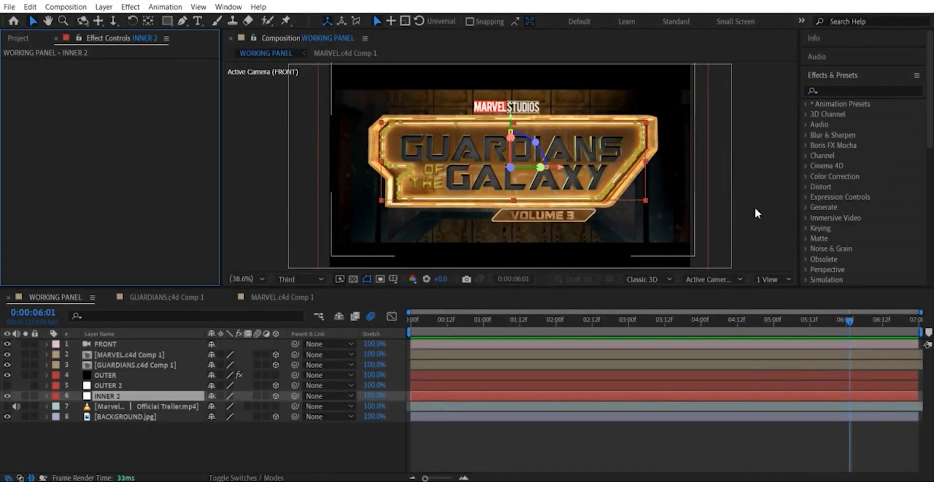
Preview the title animation from 0:00:00:14 in the WORKING PANEL composition.
left_click_drag(661, 315, 413, 319)
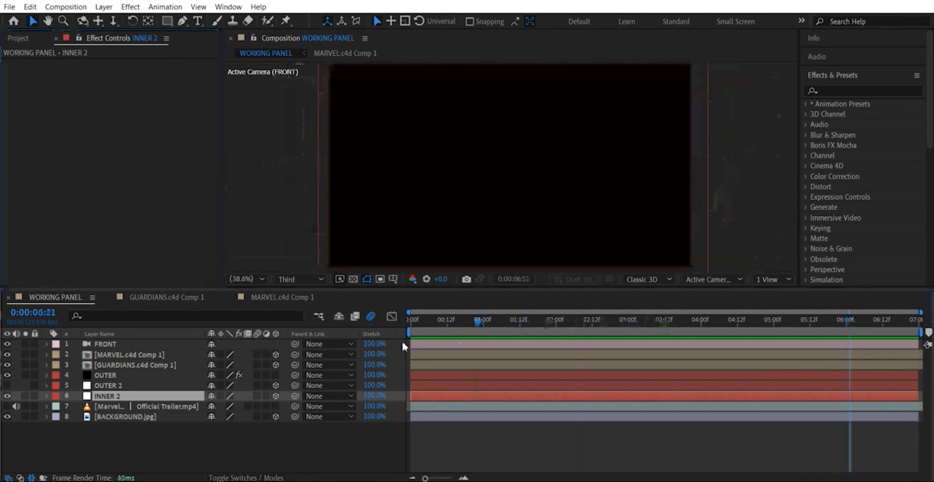
left_click_drag(482, 321, 454, 355)
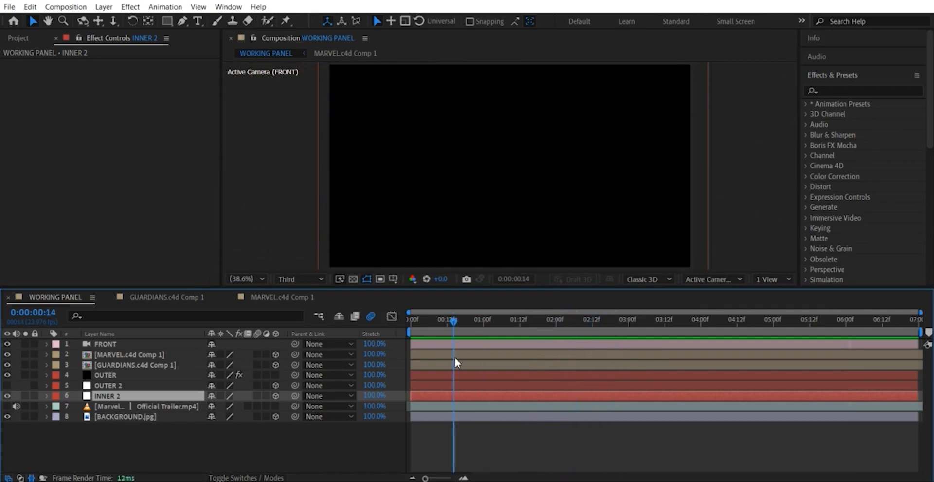
key("space")
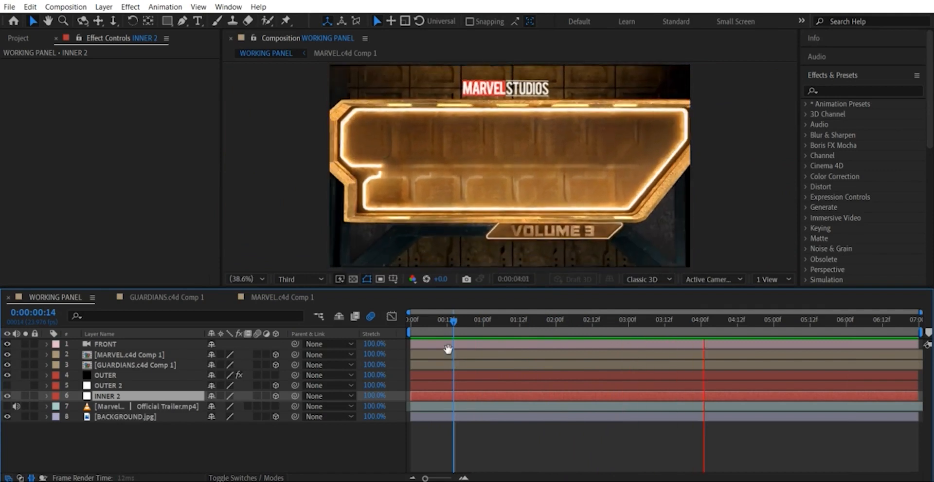
key("space")
Add an Opacity keyframe of 100% to the INNER 2 layer at 0:00:02:11.
left_click_drag(508, 316, 590, 322)
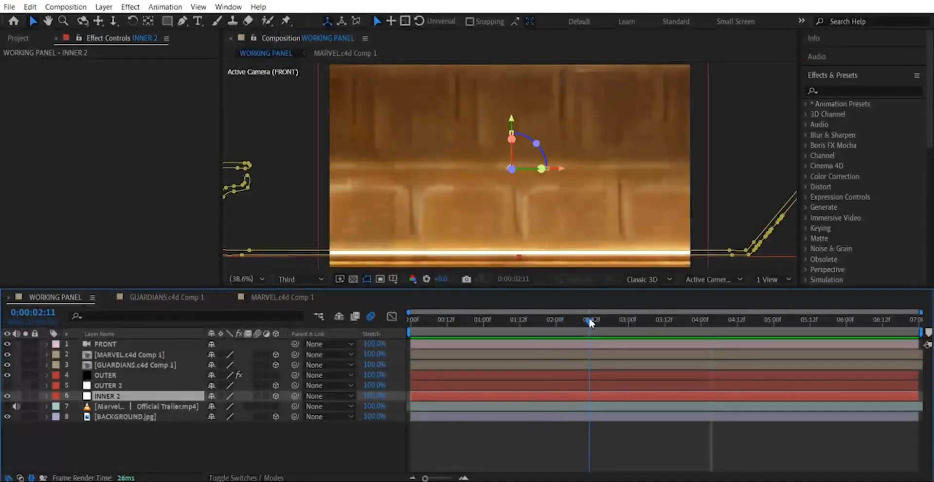
left_click(464, 477)
left_click(464, 477)
left_click(464, 478)
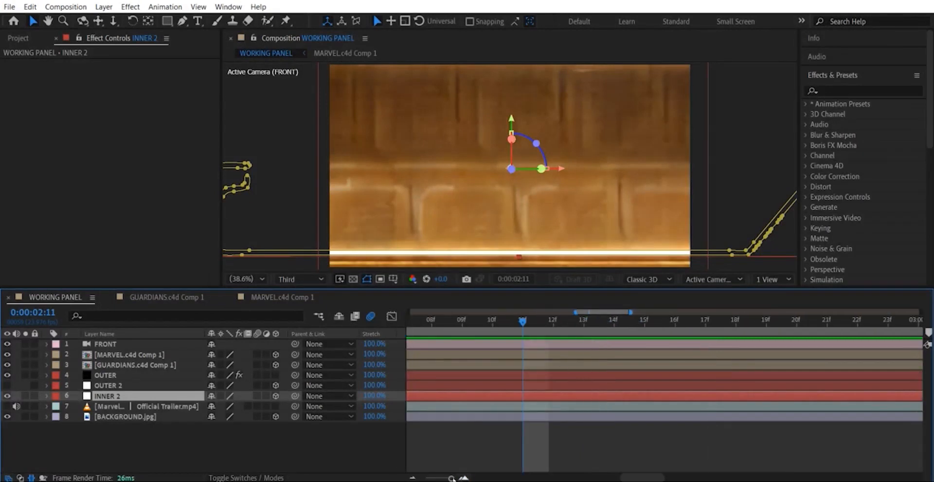
left_click(46, 395)
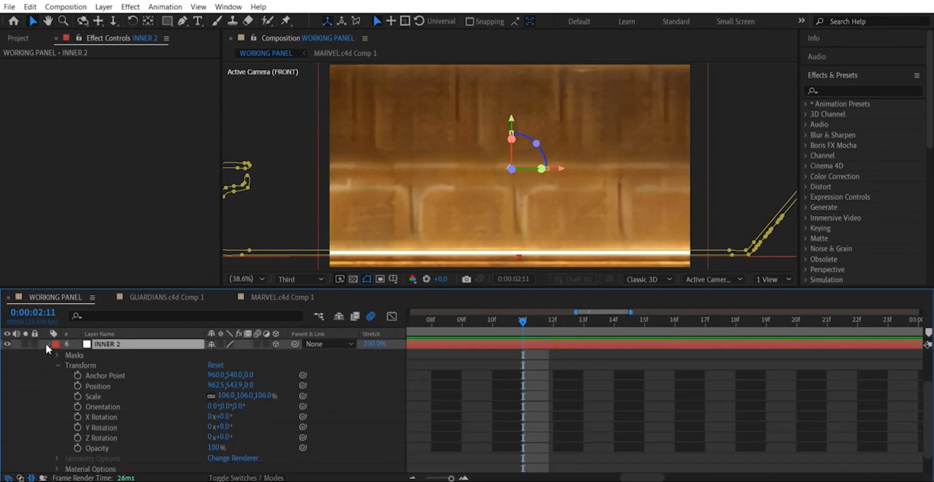
left_click(77, 447)
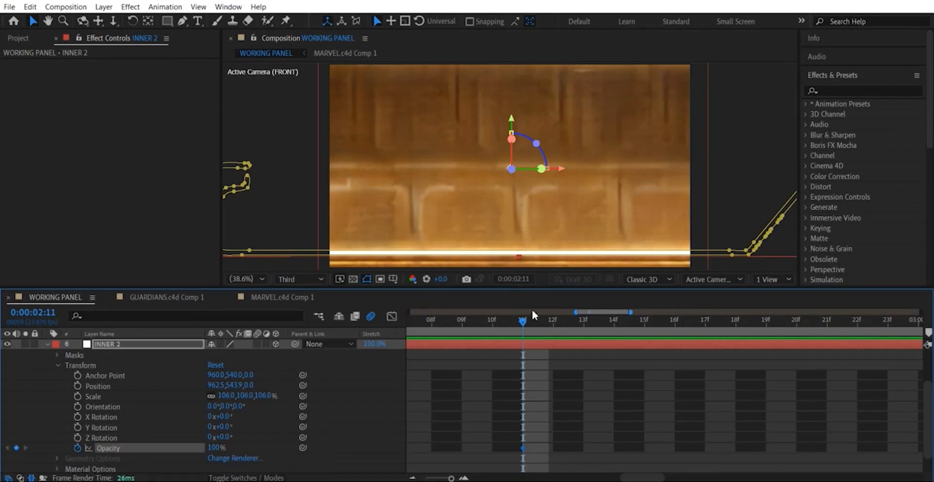
Keyframe INNER 2's Opacity at 0% on 0:00:02:12 and at 100% on 0:00:02:13.
left_click_drag(521, 324, 552, 321)
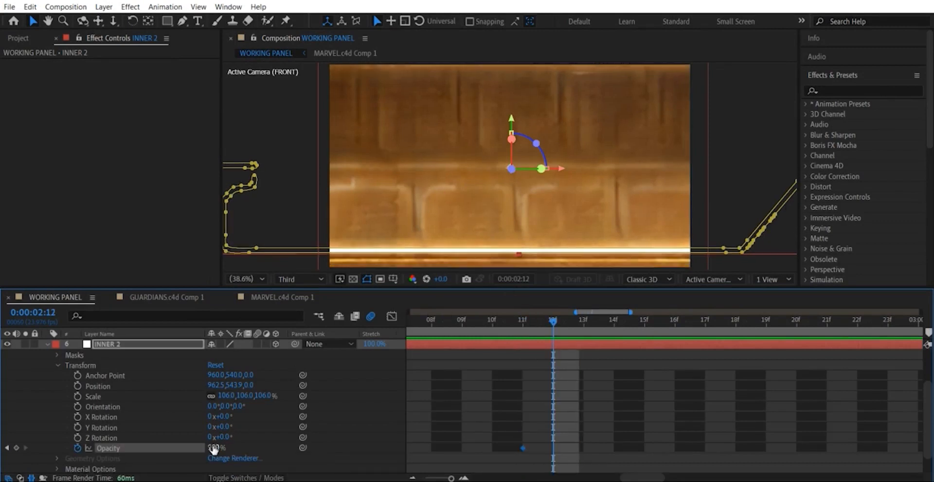
left_click(214, 447)
type("0")
key("Return")
left_click(582, 323)
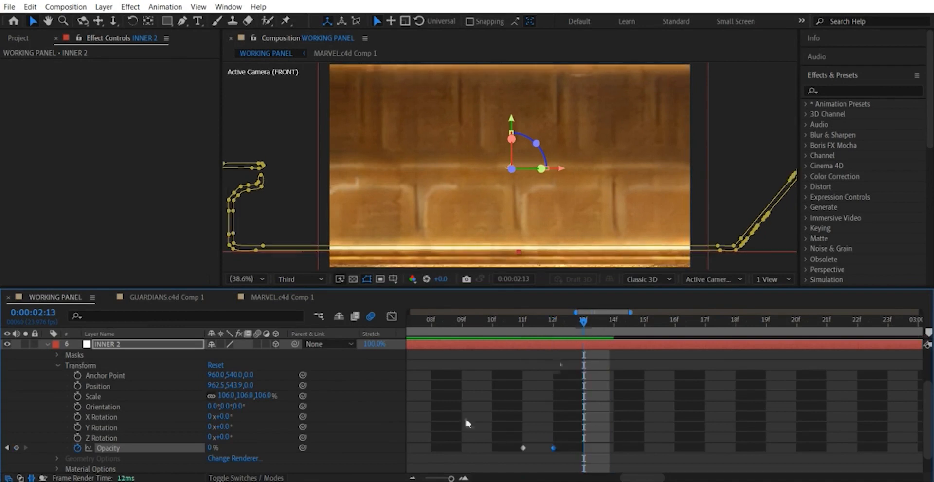
left_click(214, 447)
type("100")
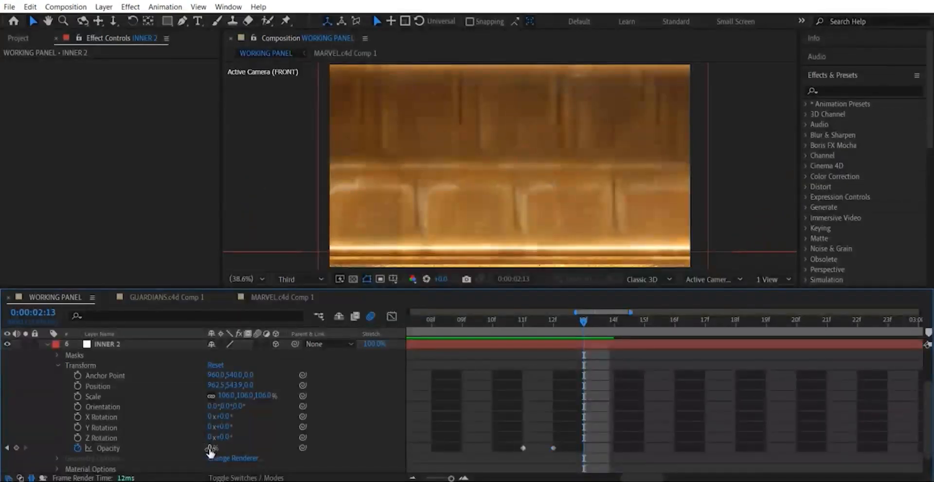
key("Return")
Keyframe INNER 2's Opacity at 0% on 0:00:02:14 to continue the flicker.
left_click(616, 329)
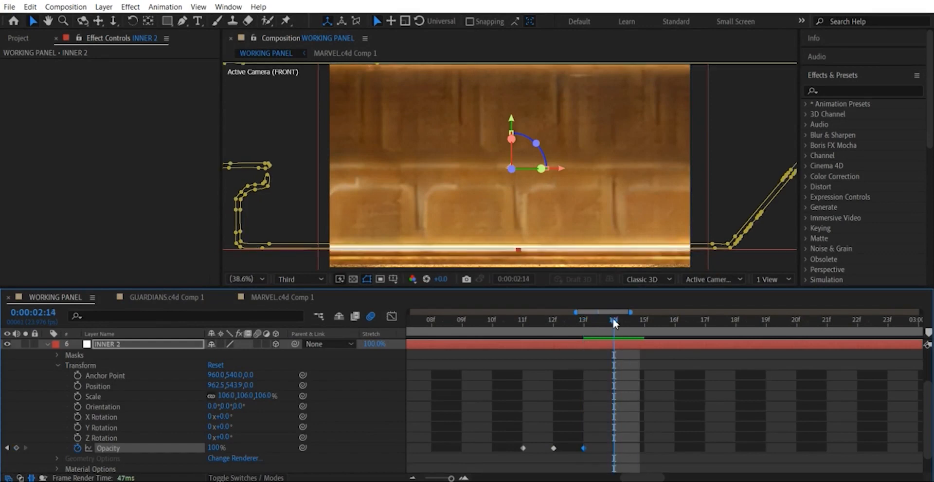
left_click(214, 447)
type("0")
key("Return")
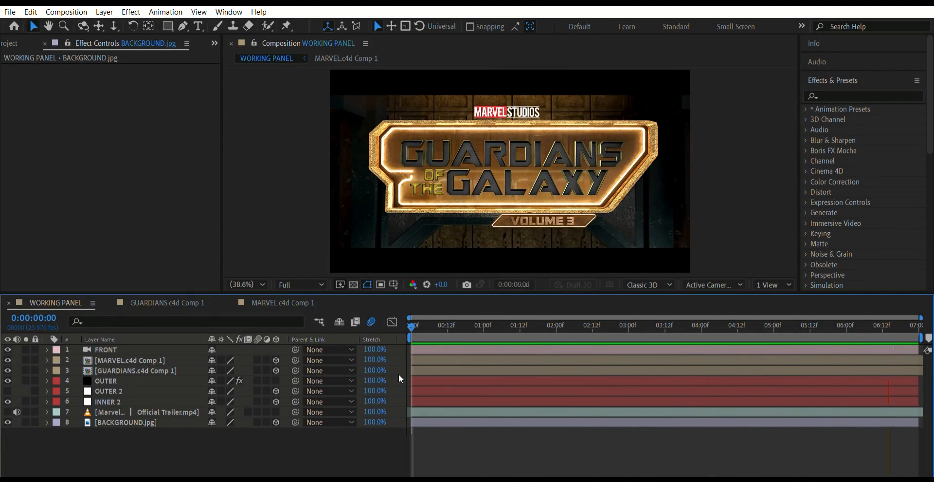
Shorten the work area to 0:00:00:14, restore it to the full composition length and preview the animation.
key("space")
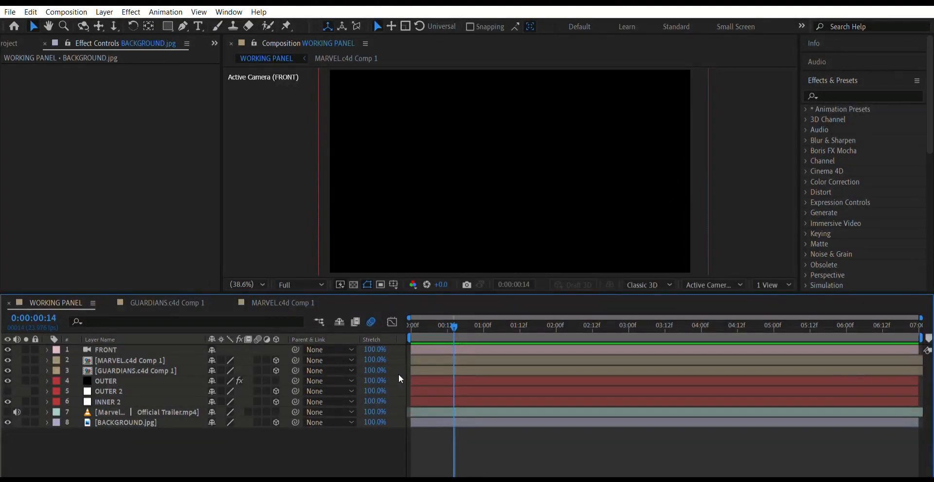
key("n")
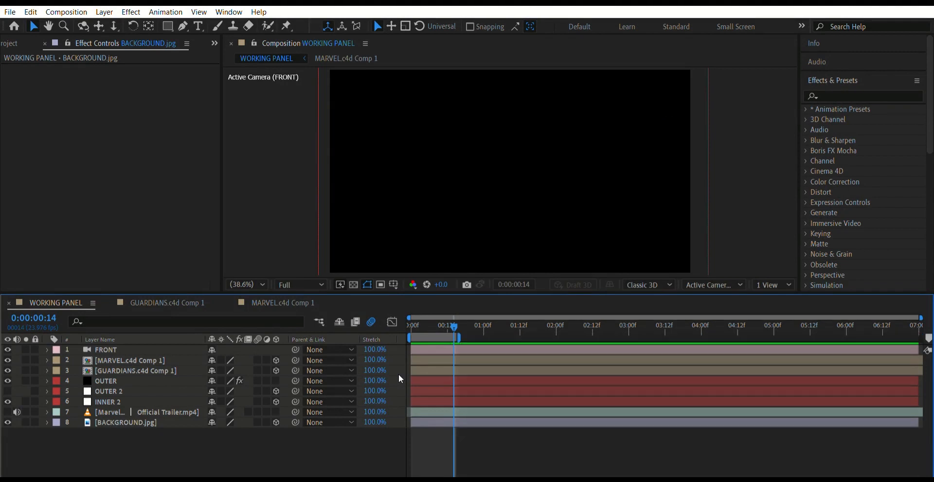
left_click_drag(459, 336, 921, 336)
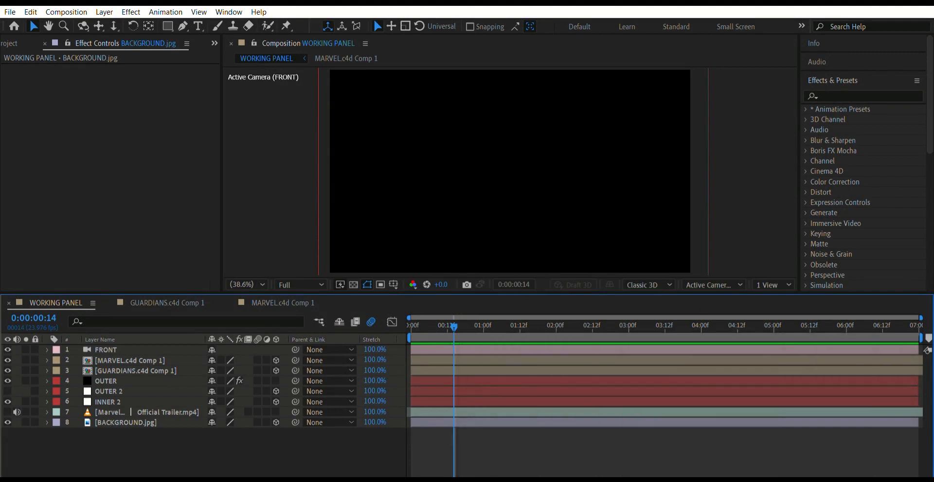
key("space")
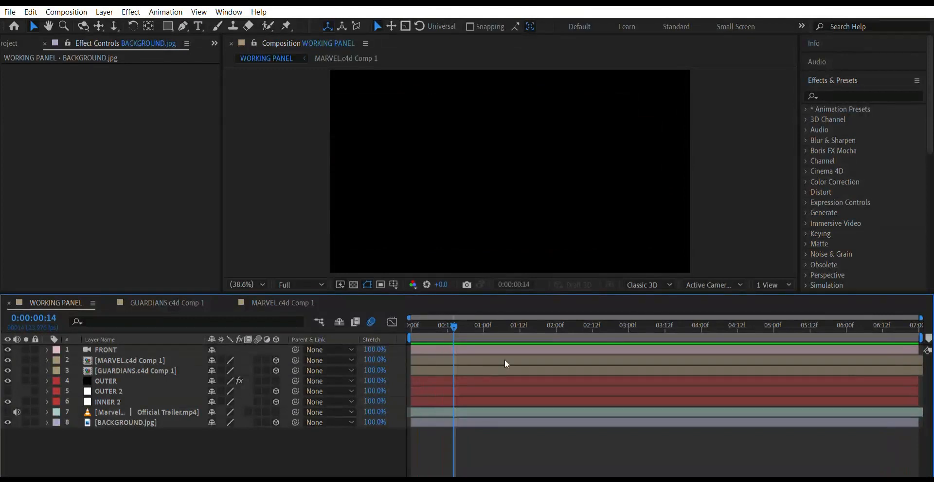
key("space")
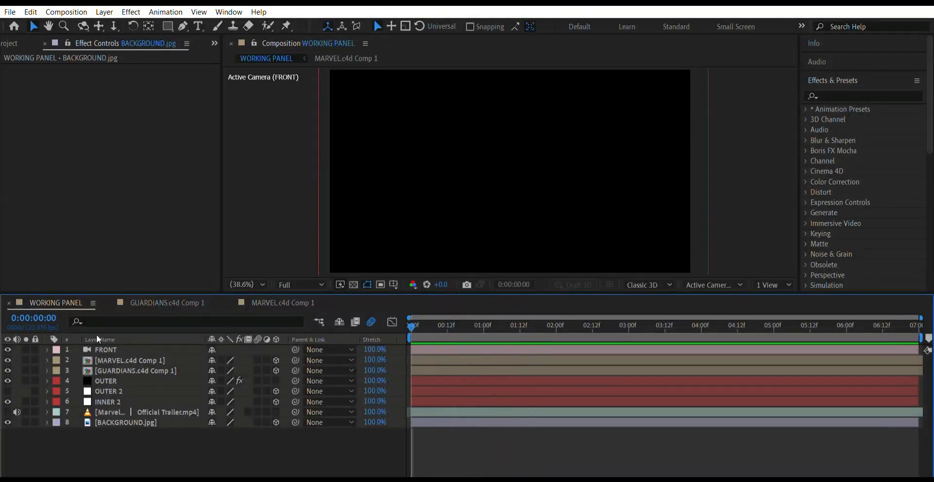
Review the MARVEL.c4d Comp 1, BACKGROUND.jpg, INNER 2, OUTER and OUTER 2 layers and their applied effects.
key("2")
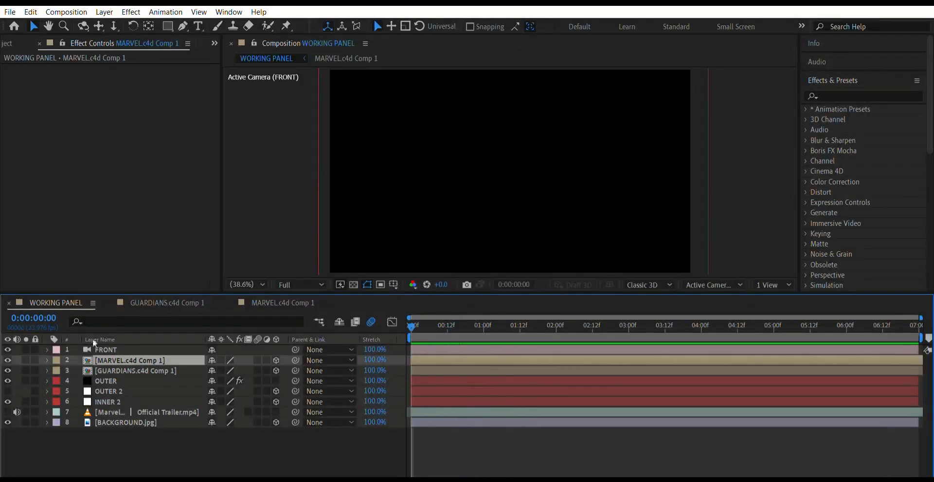
left_click(71, 421)
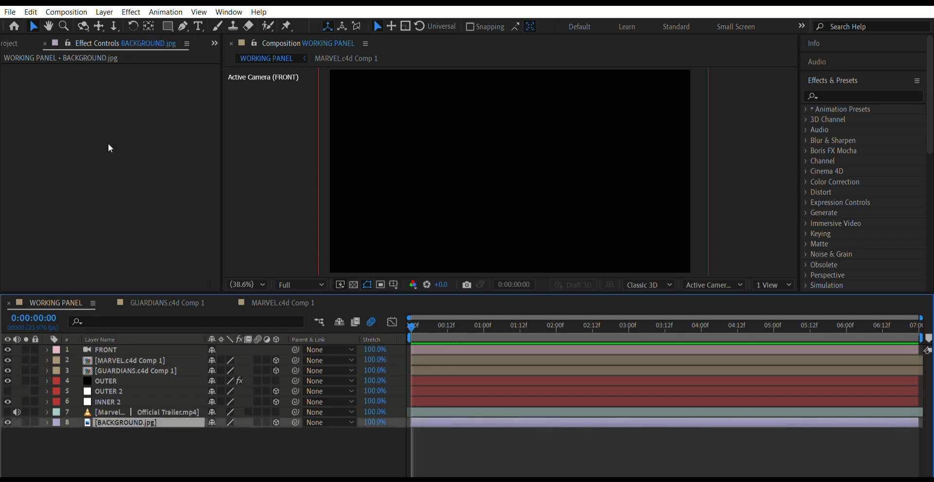
left_click(107, 461)
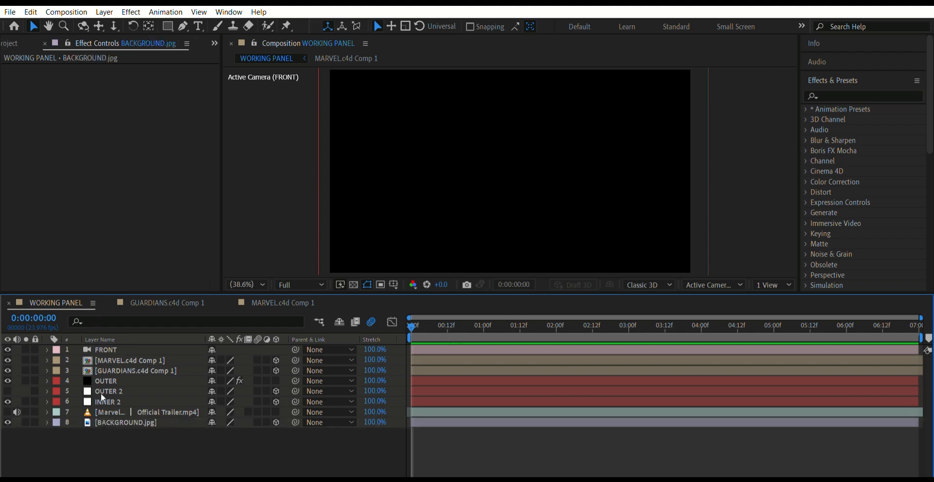
key("6")
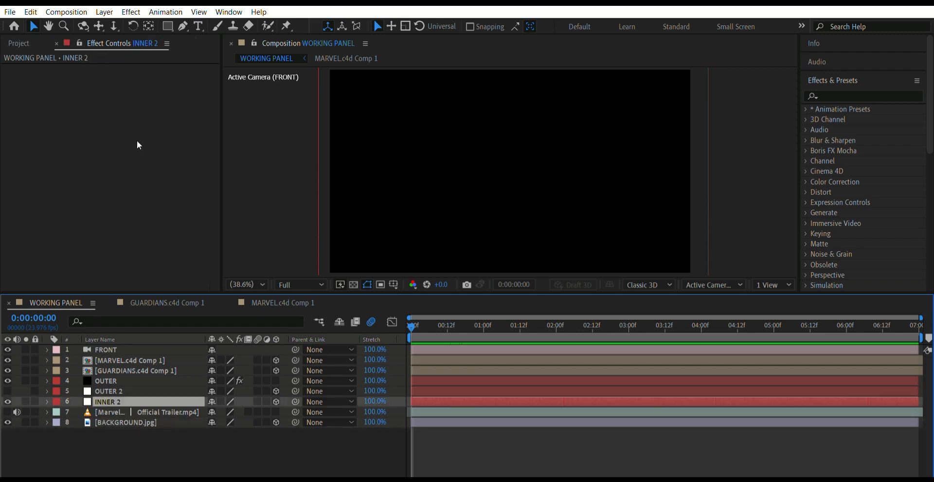
key("ctrl+shift+a")
left_click(104, 360)
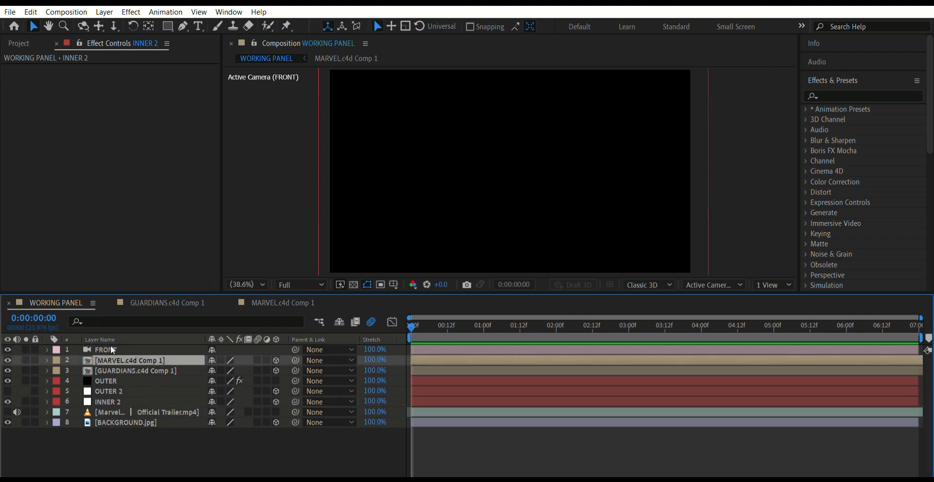
left_click(70, 443)
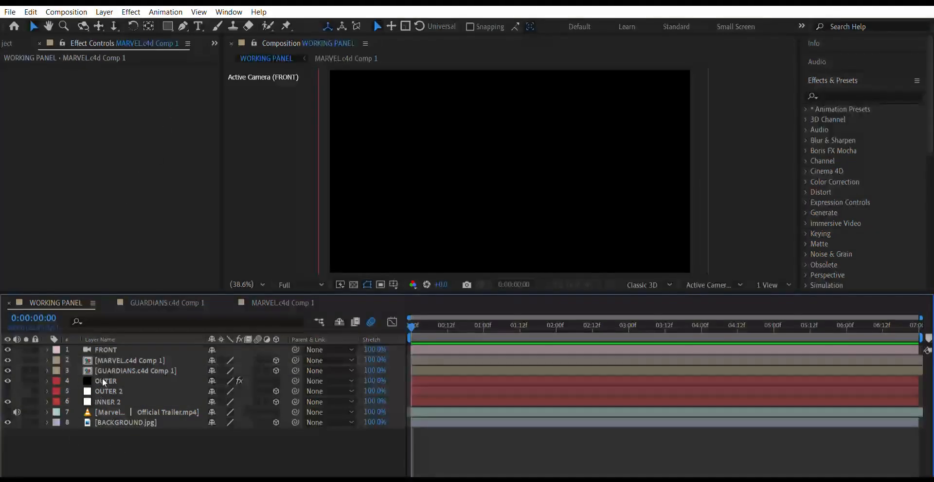
left_click(110, 380)
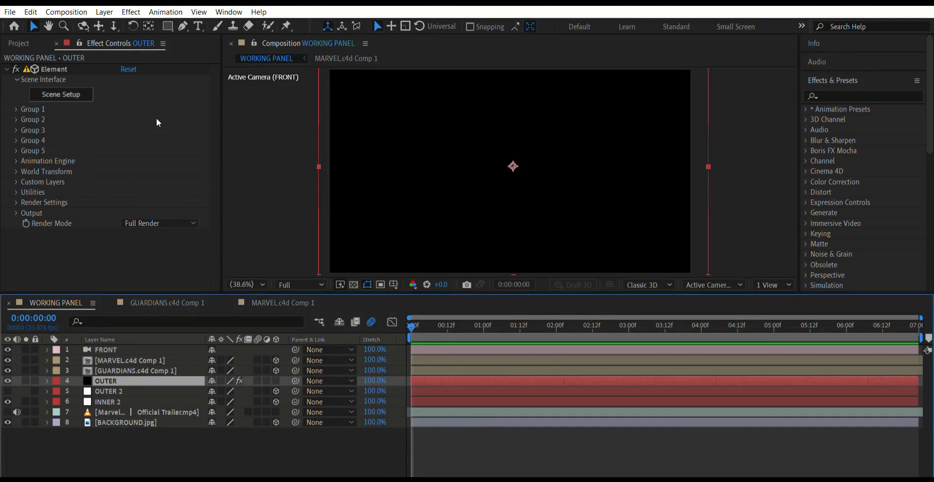
left_click(82, 457)
left_click(96, 389)
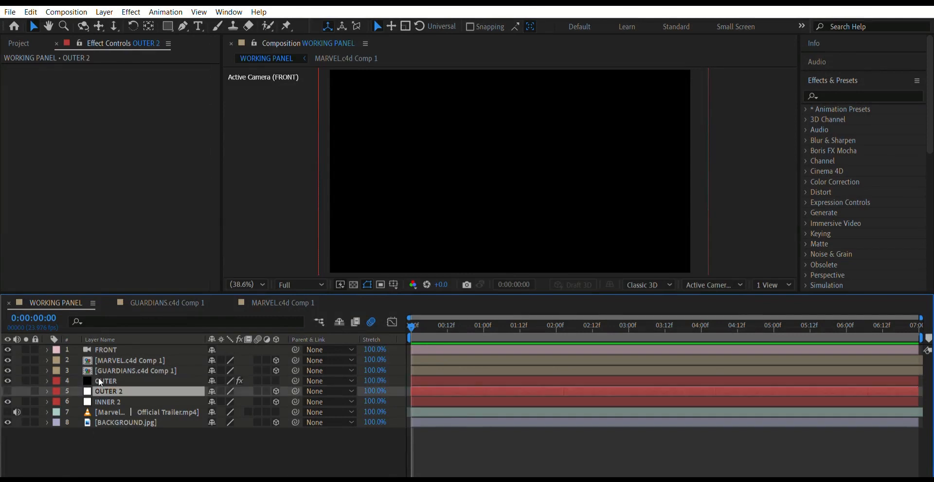
left_click(97, 445)
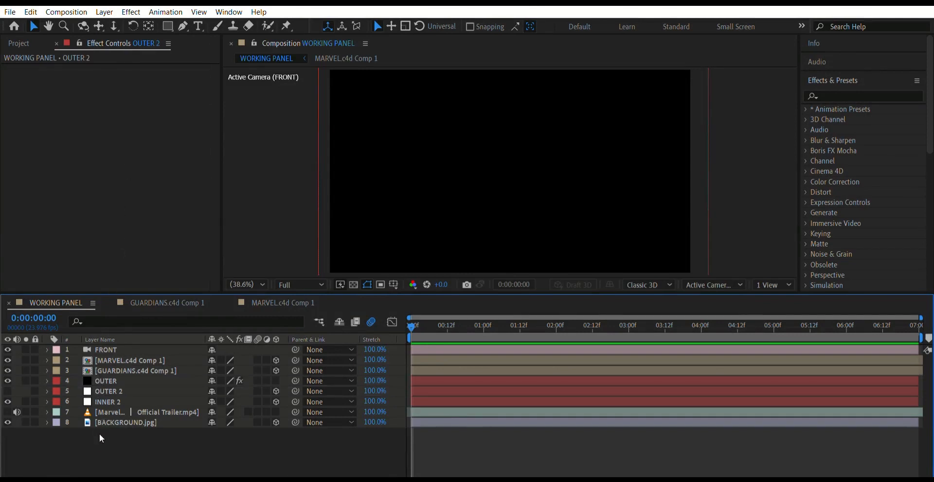
Show the project's items and play the WORKING PANEL composition up to 0:00:06:02.
left_click(20, 43)
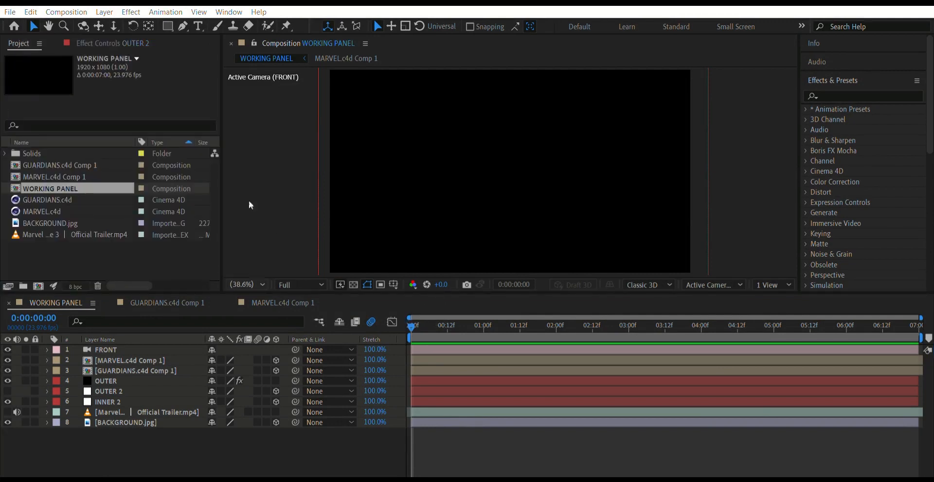
left_click(241, 63)
key("space")
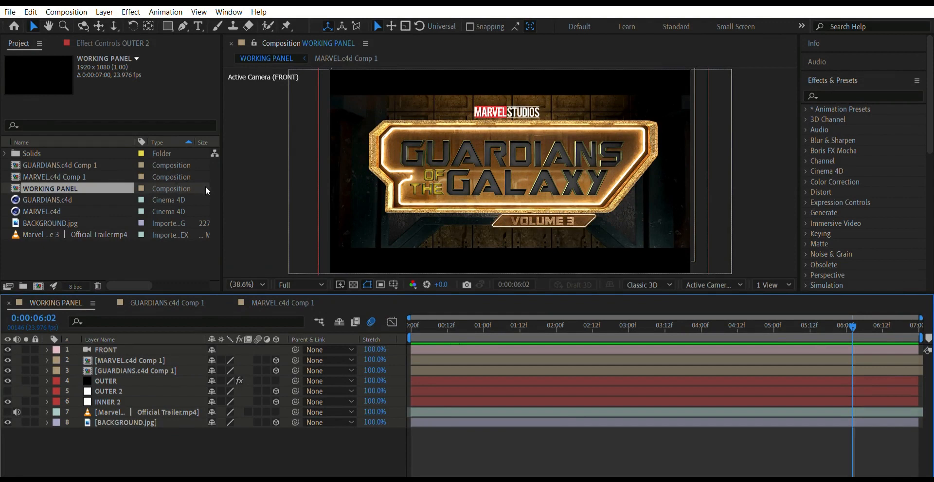
Render WORKING PANEL to WORKING PANEL.mov with Best Settings and High Quality output, and return to its timeline.
key("ctrl+m")
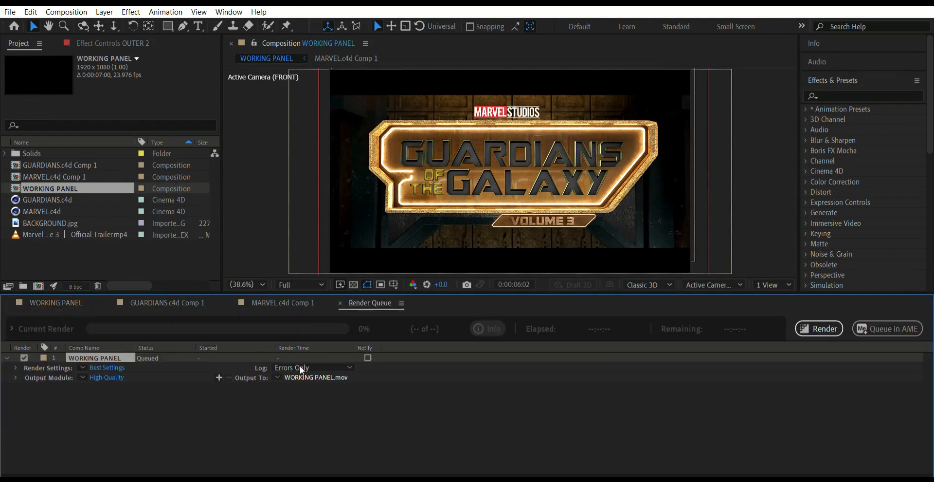
left_click(819, 328)
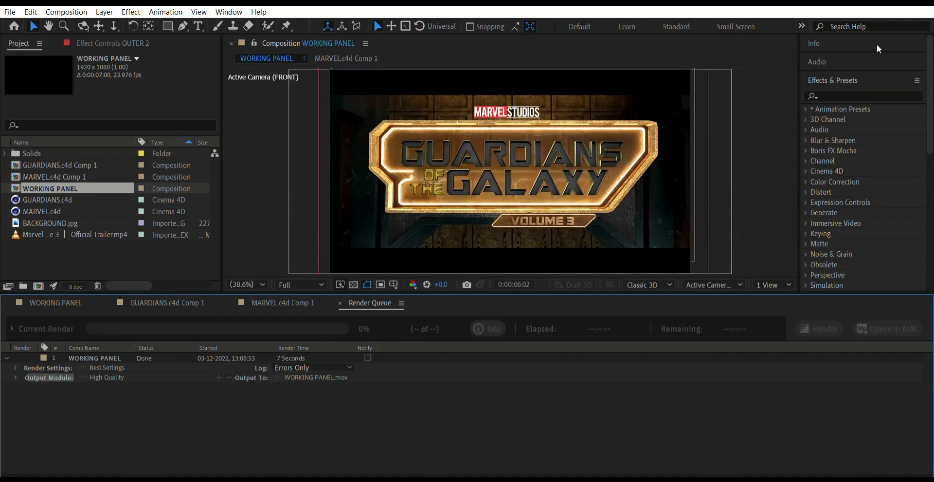
left_click(79, 295)
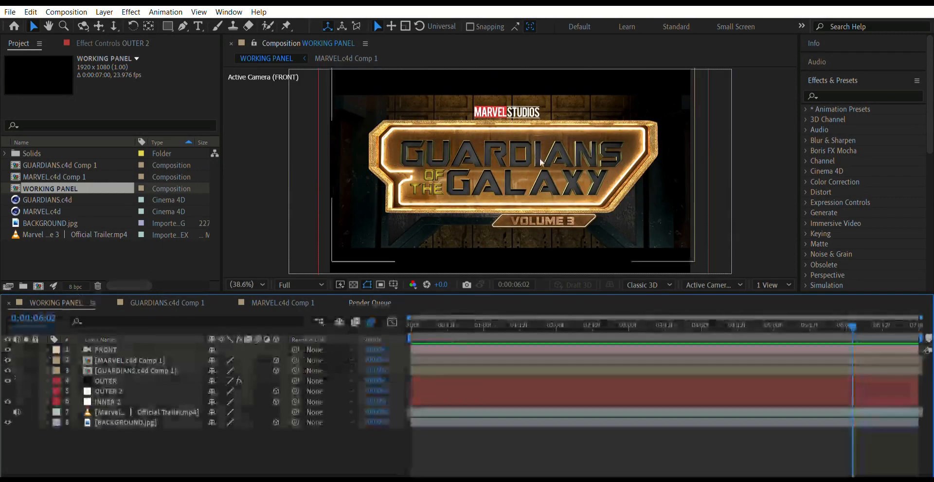